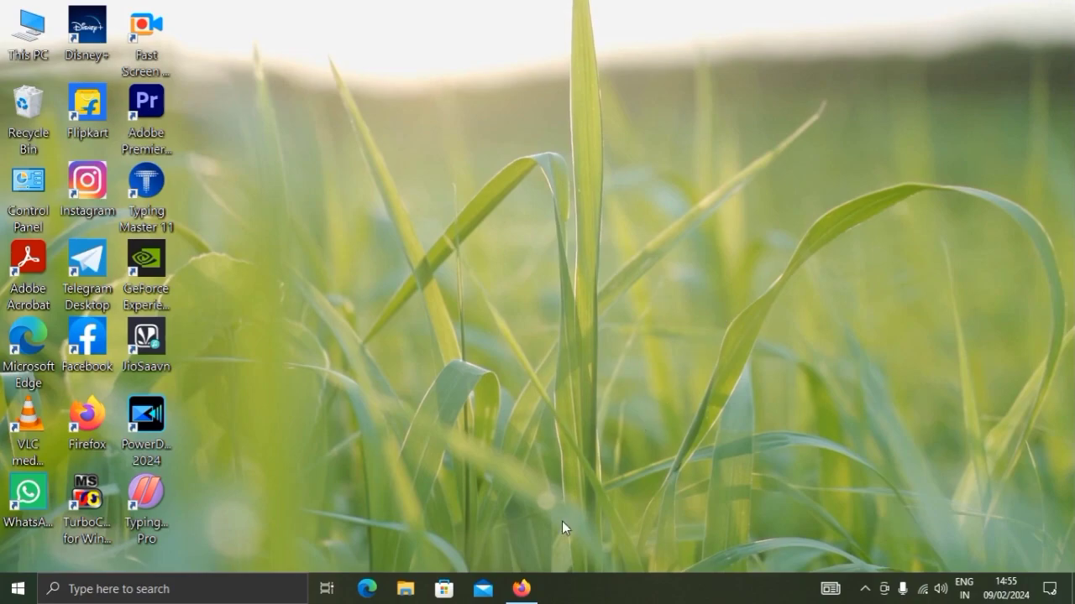
Switch to Firefox and open the PNB SO Online Form 2024 listing under Latest Jobs on SarkariResult
click(522, 590)
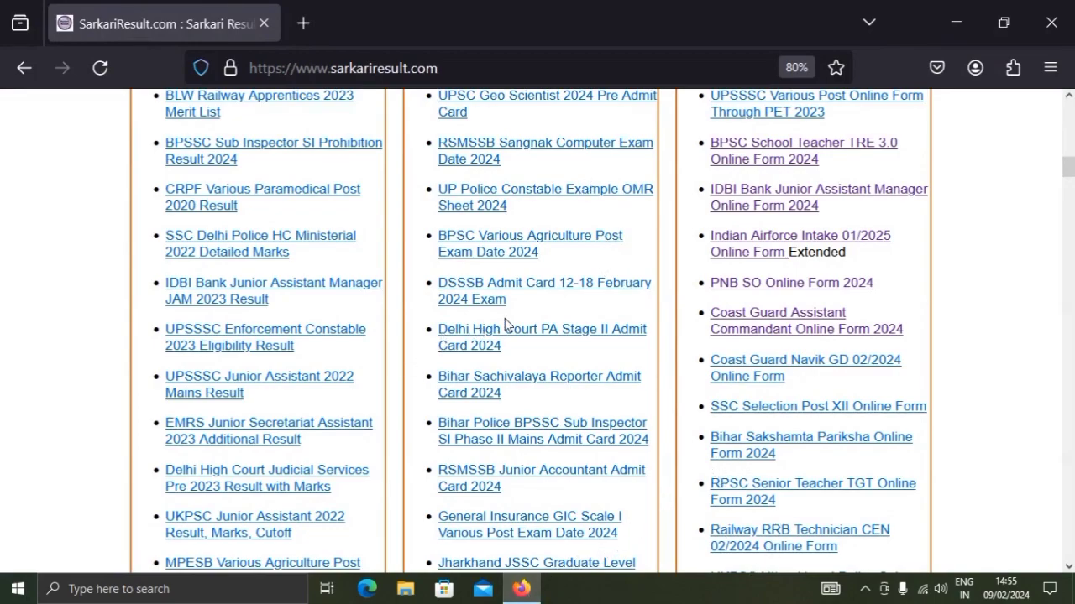
scroll(506, 324, up, 3)
scroll(505, 324, down, 1)
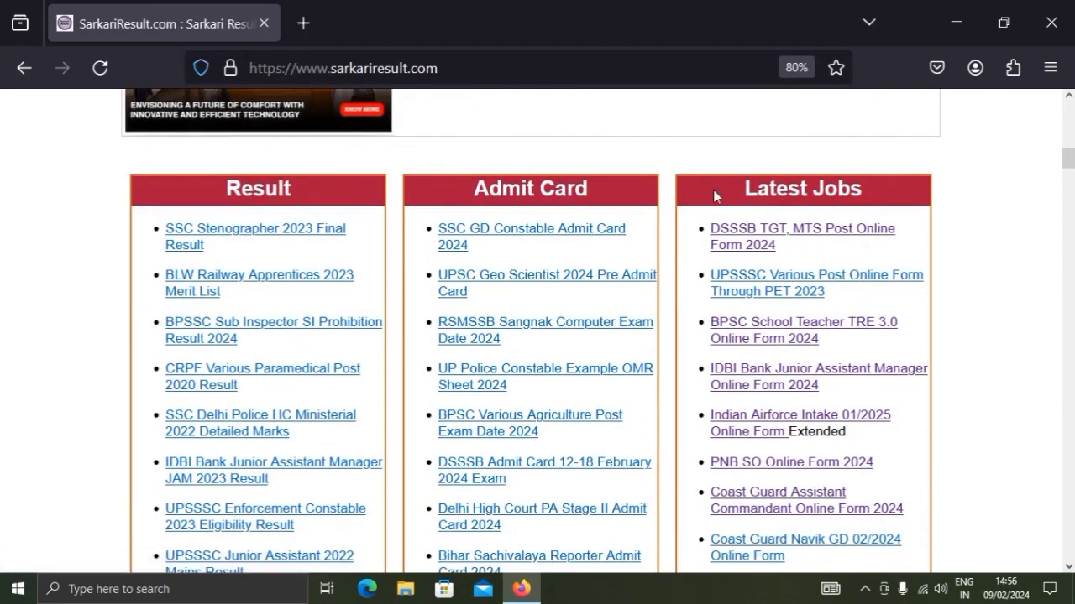
scroll(808, 205, down, 2)
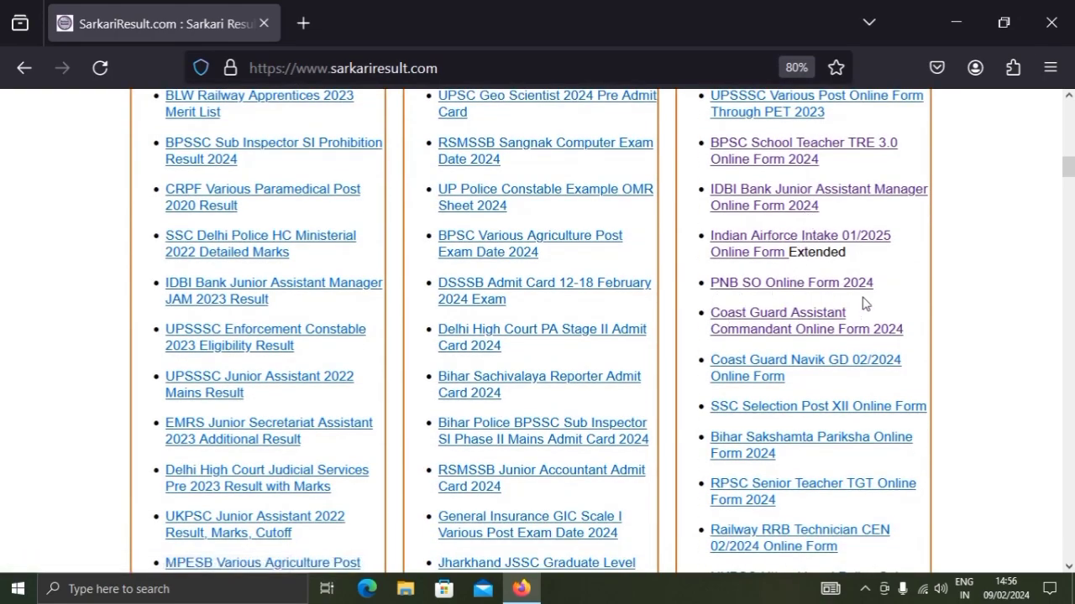
click(796, 291)
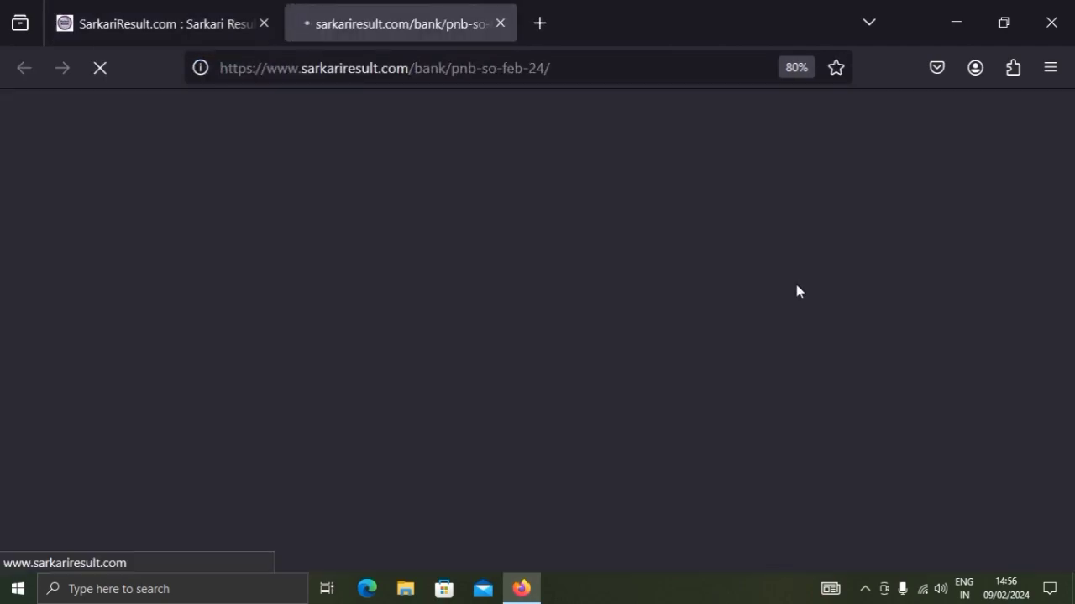
Examine the PNB Specialist Officer notice for important dates, application fee, age limits, vacancies and eligibility
scroll(456, 283, down, 3)
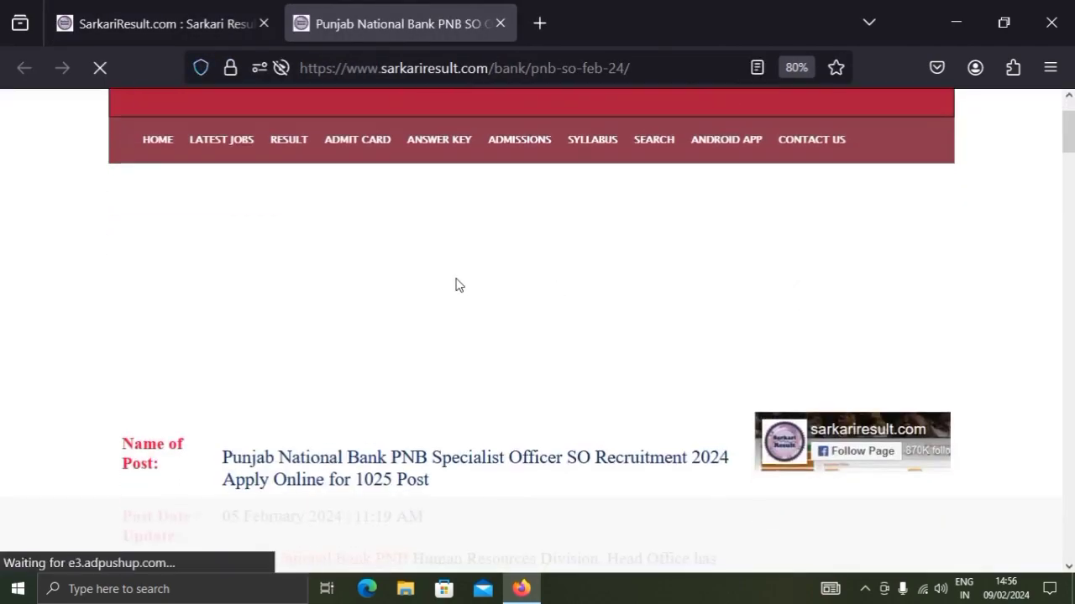
scroll(456, 278, down, 6)
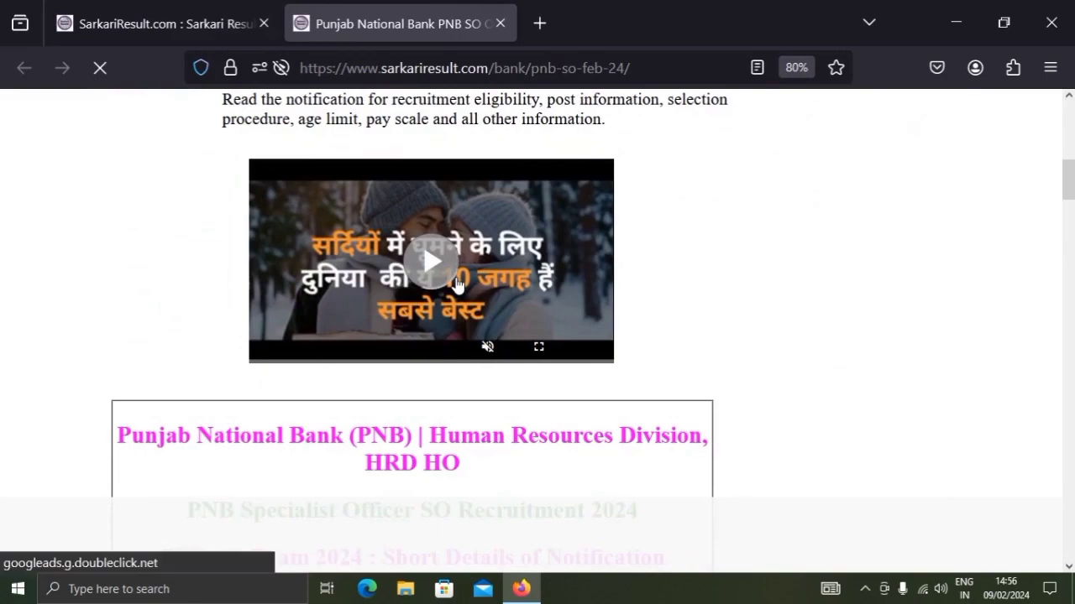
scroll(456, 283, down, 5)
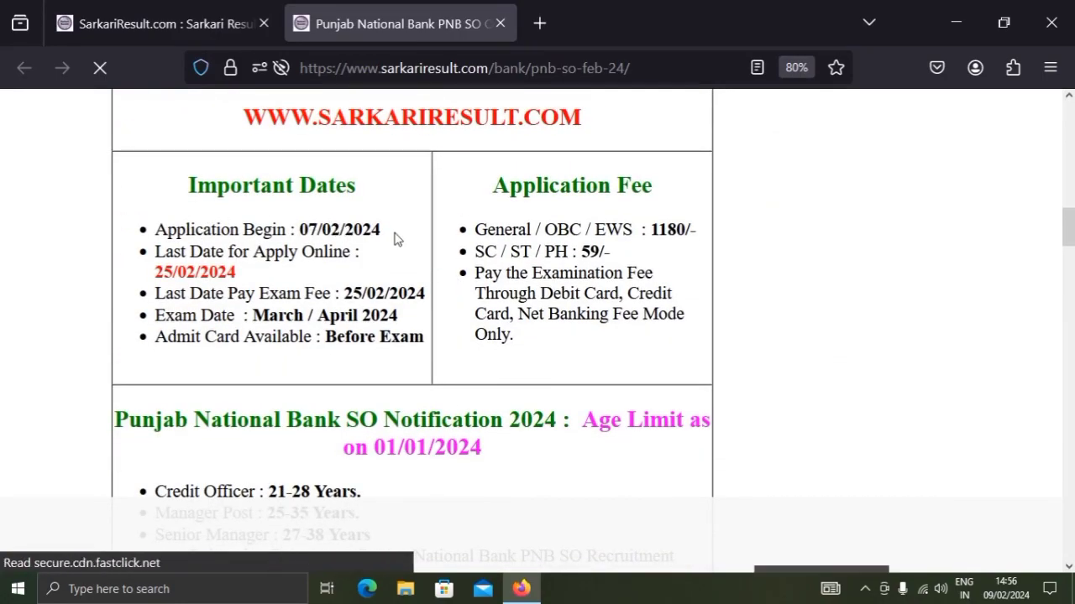
scroll(395, 233, down, 2)
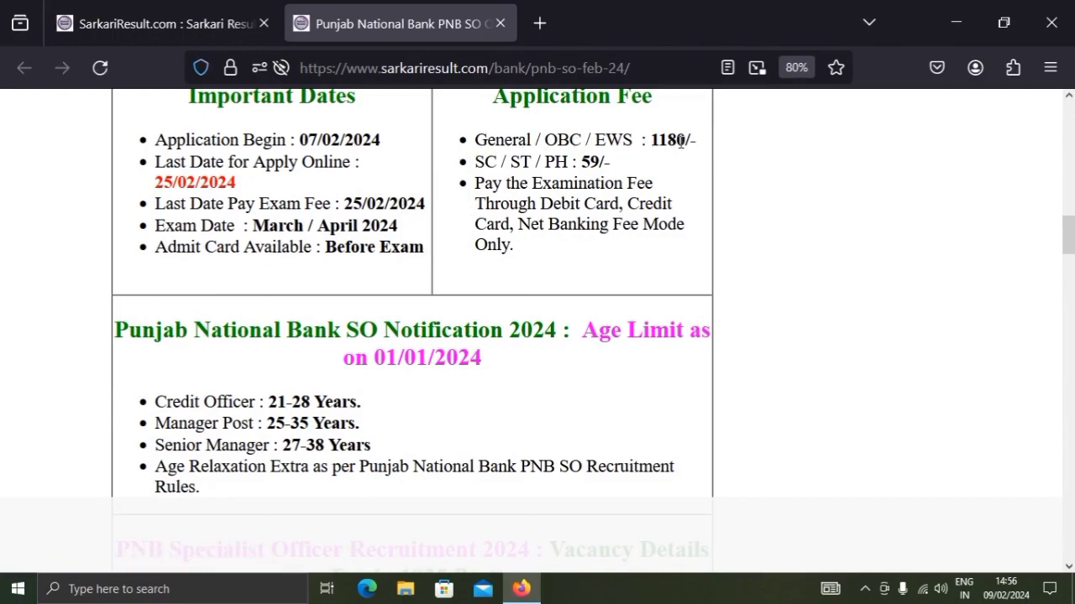
scroll(680, 140, down, 4)
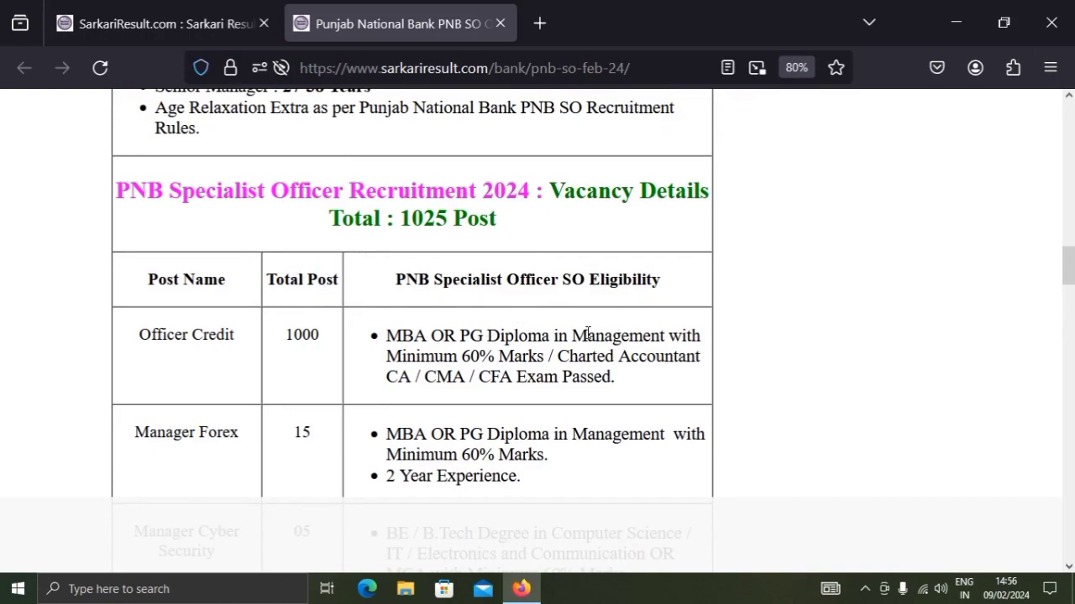
scroll(664, 312, down, 2)
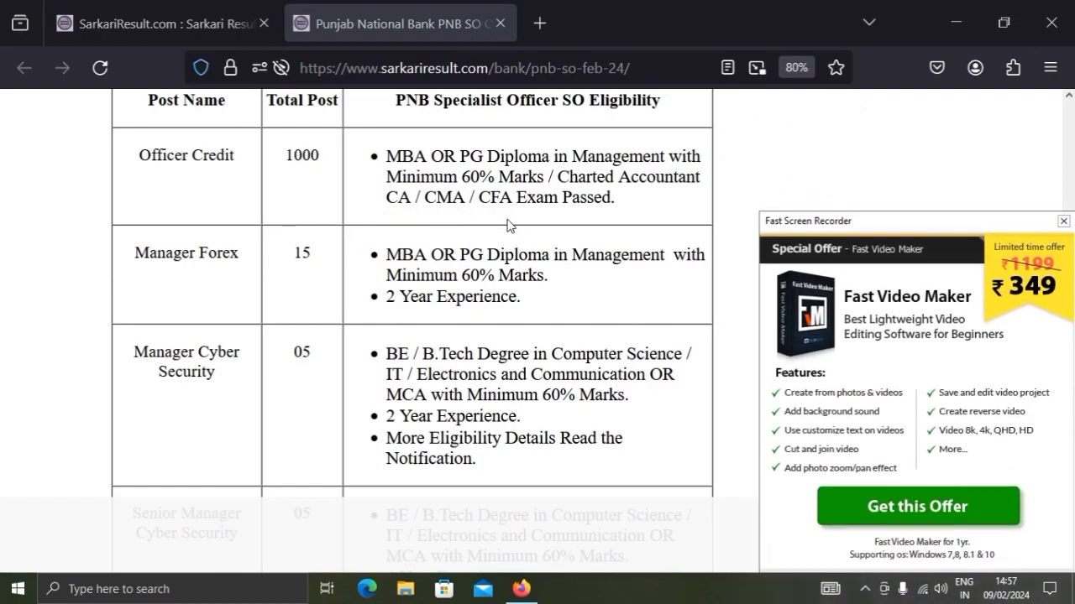
scroll(555, 192, down, 15)
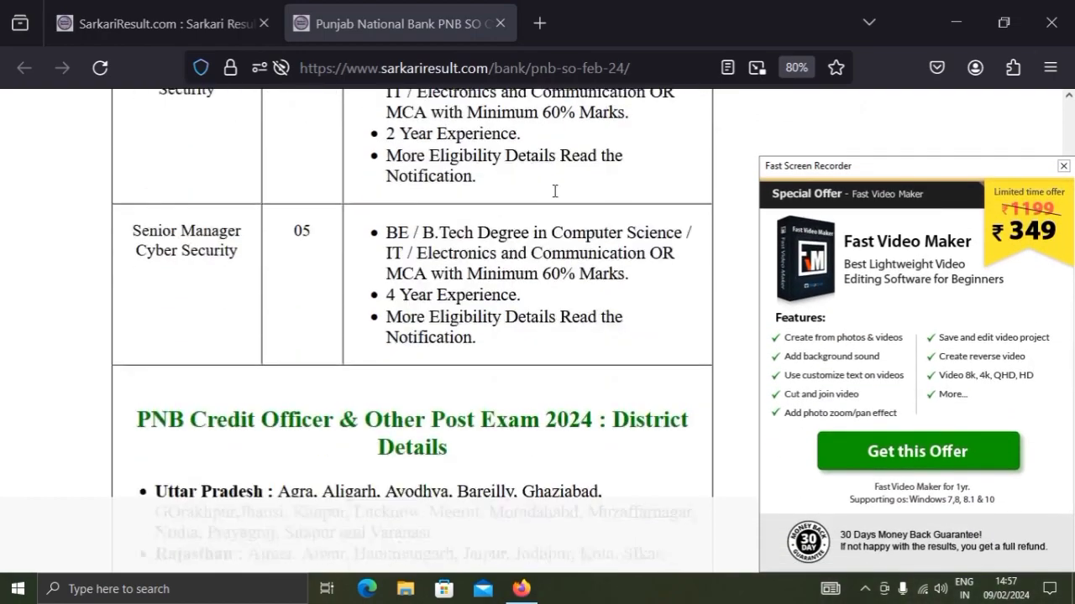
scroll(557, 179, down, 7)
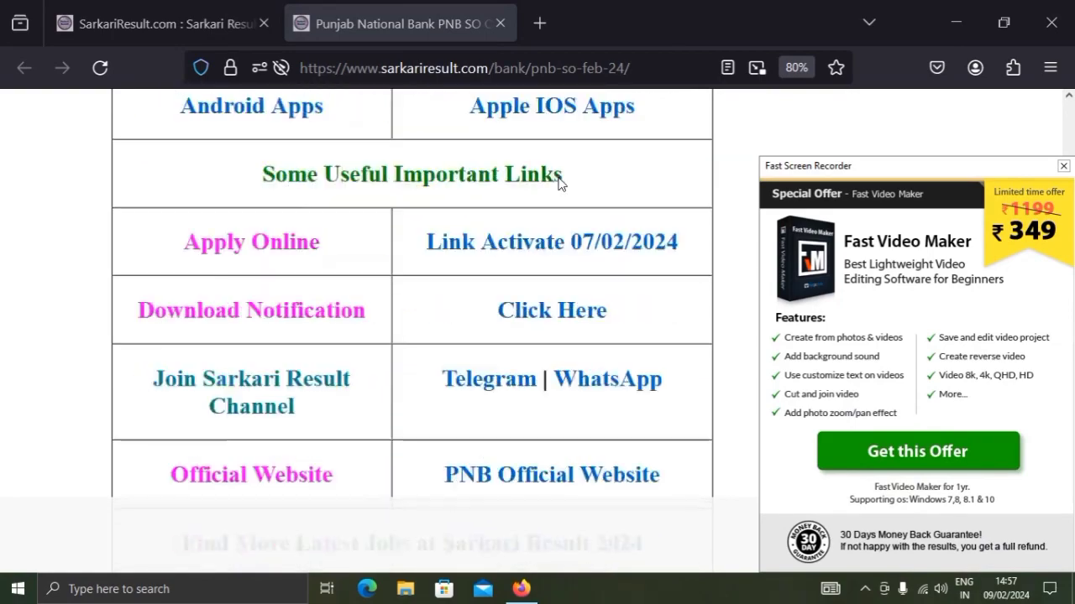
Open the Apply Online link for the PNB Specialist Officer recruitment from the useful important links
scroll(492, 154, up, 1)
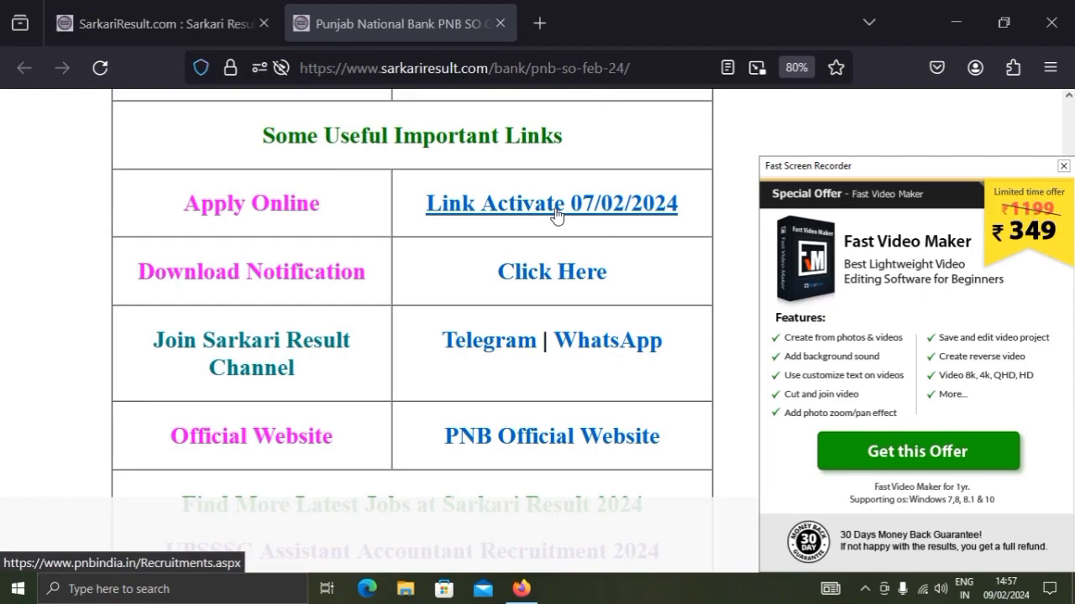
mouse_move(1007, 596)
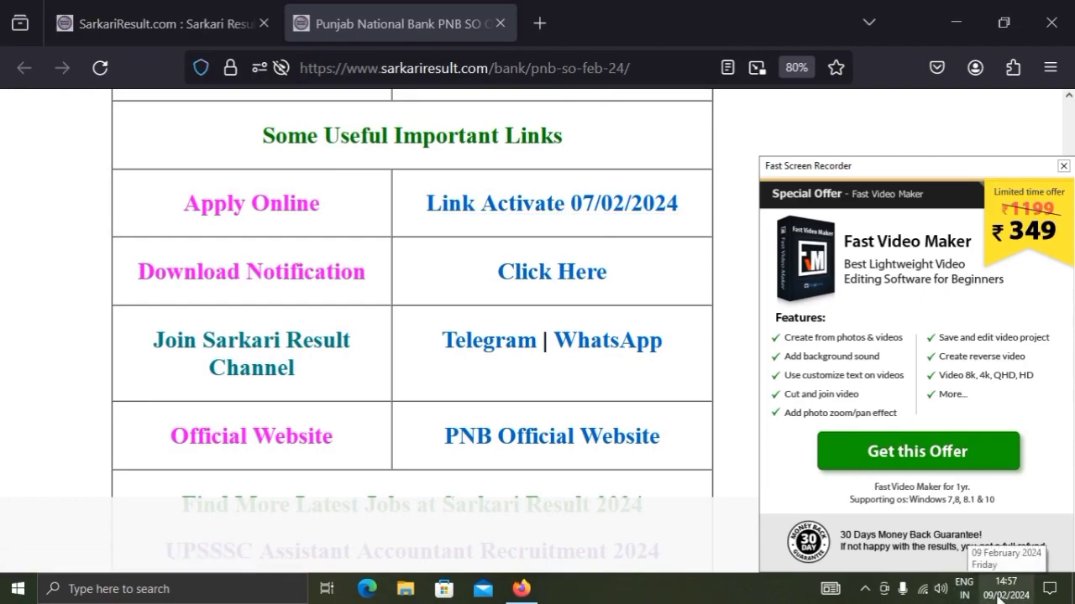
click(458, 208)
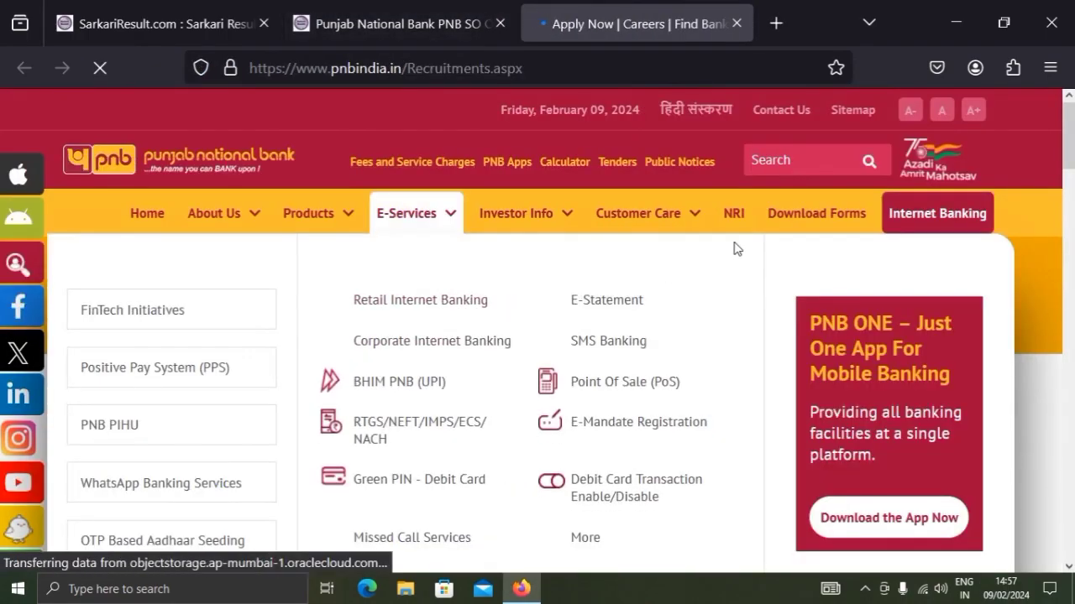
Open the registration link for the 1025 Specialist Officers recruitment in the PNB notice dated 03.02.2024
mouse_move(648, 206)
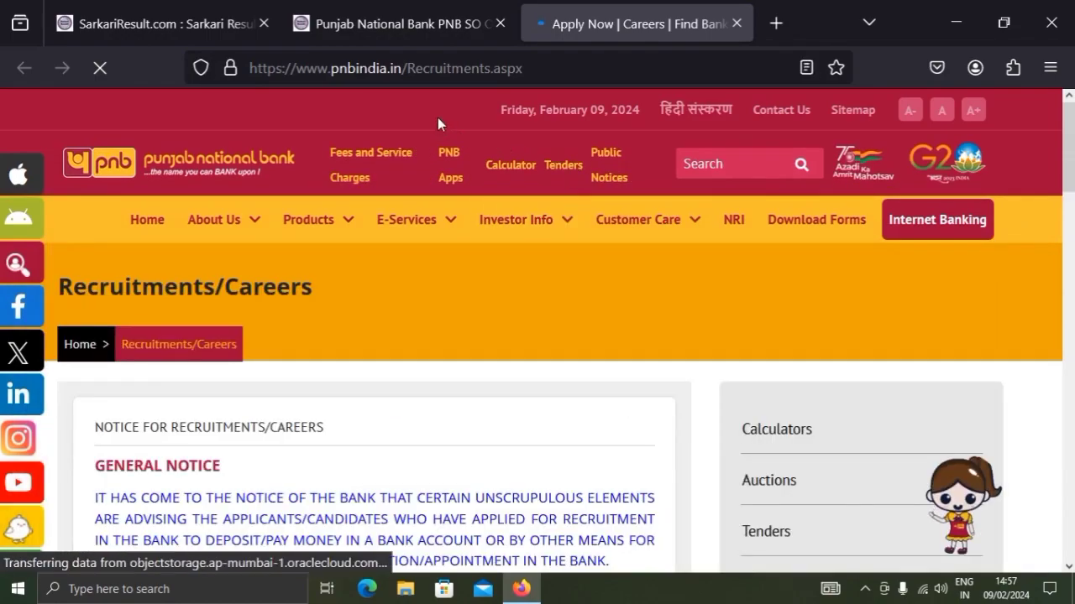
scroll(439, 116, down, 5)
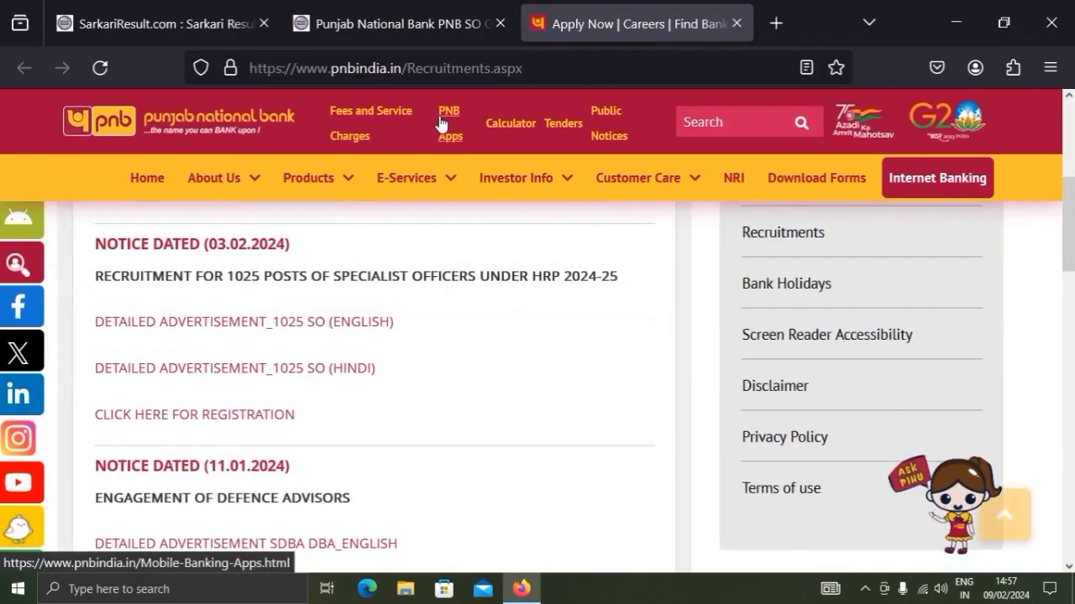
mouse_move(409, 227)
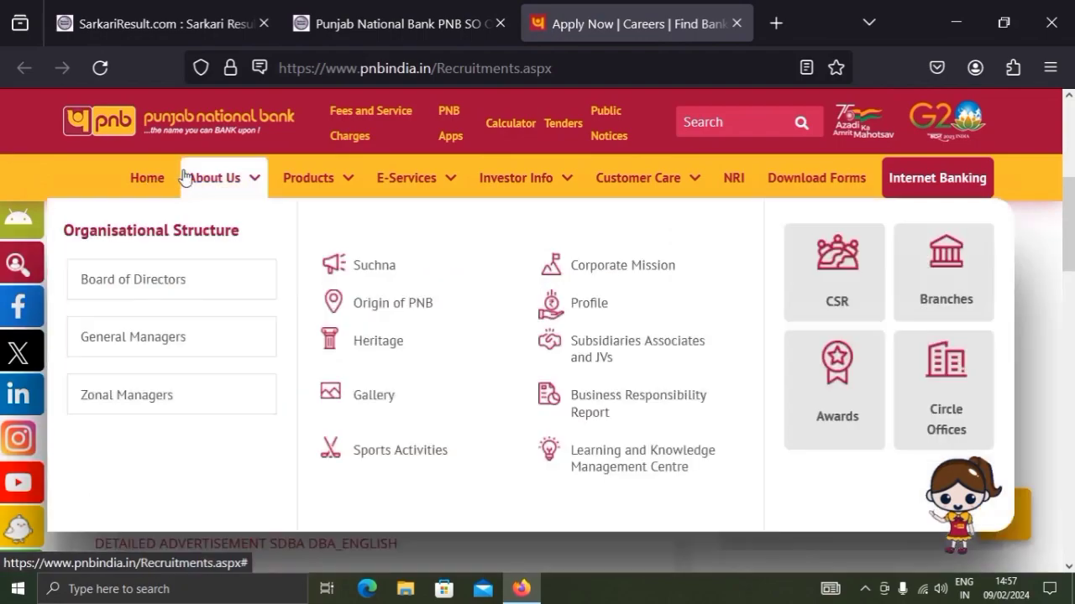
scroll(343, 389, down, 1)
scroll(347, 384, up, 1)
scroll(343, 385, up, 2)
scroll(343, 385, down, 4)
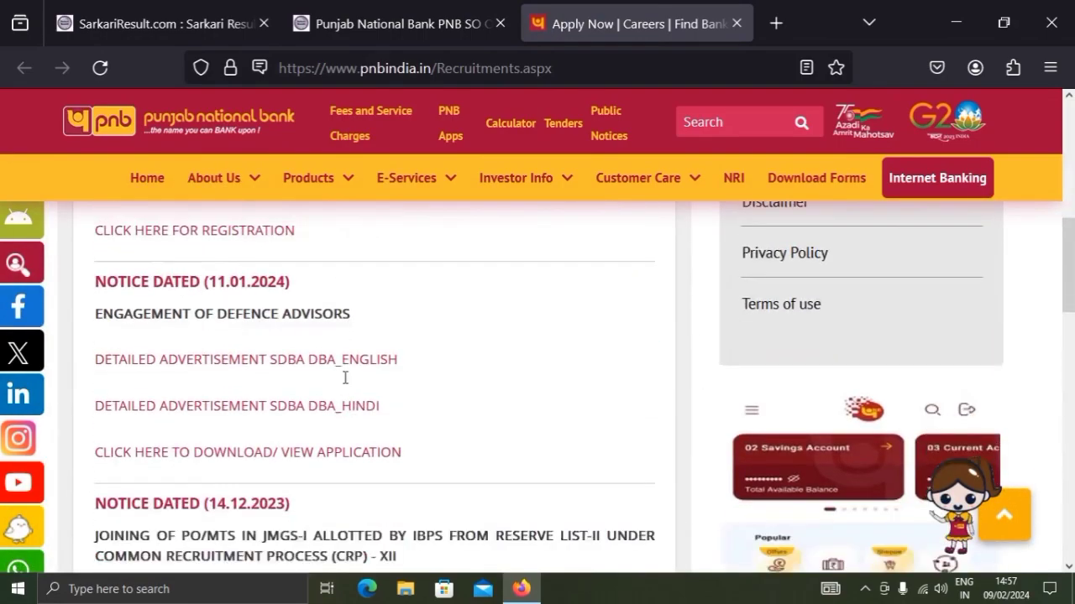
scroll(343, 384, up, 1)
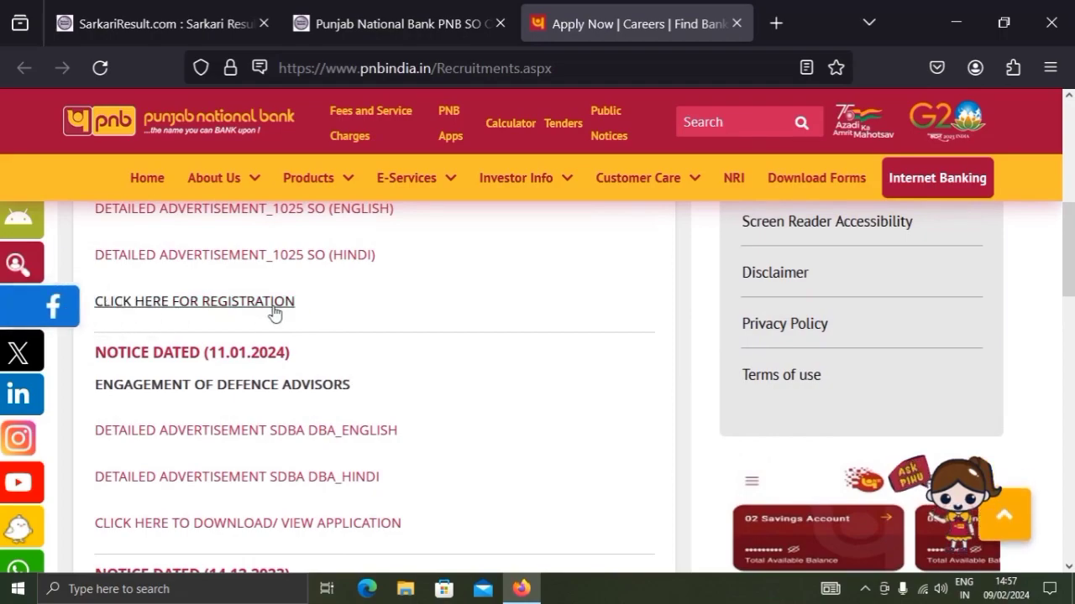
click(214, 312)
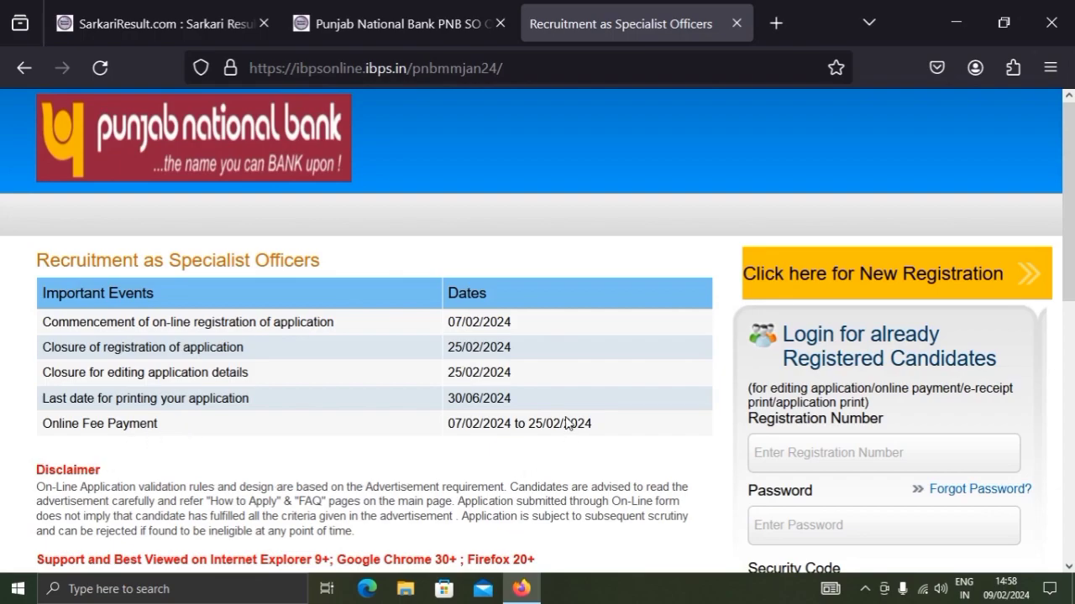
Start a new registration on the Specialist Officers recruitment portal
scroll(568, 414, down, 3)
scroll(470, 436, up, 2)
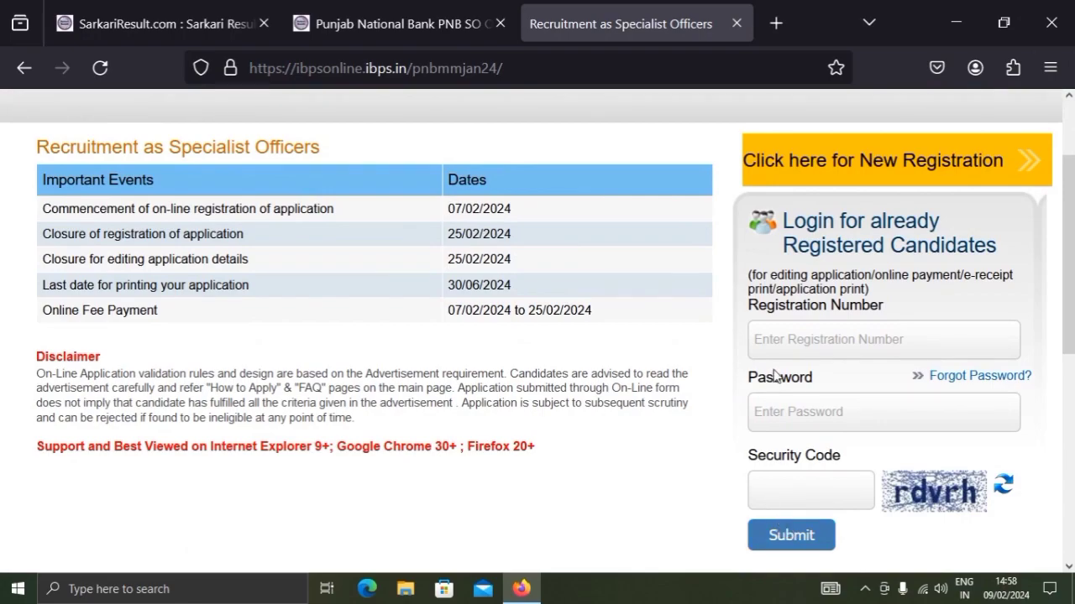
click(827, 168)
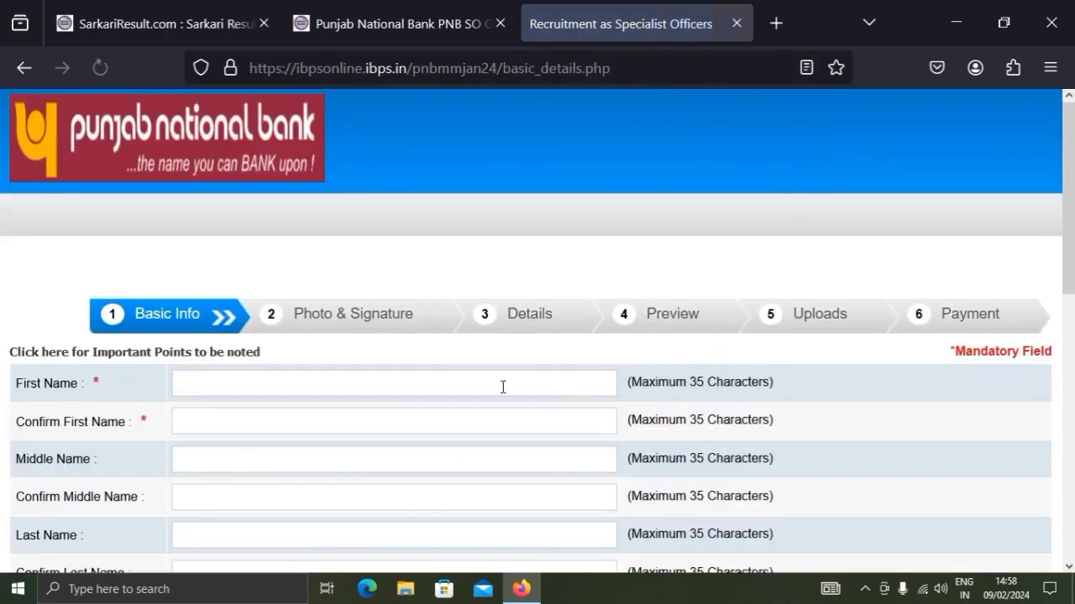
Look through the Basic Info form's name, mobile number, email and security code fields
scroll(502, 388, down, 2)
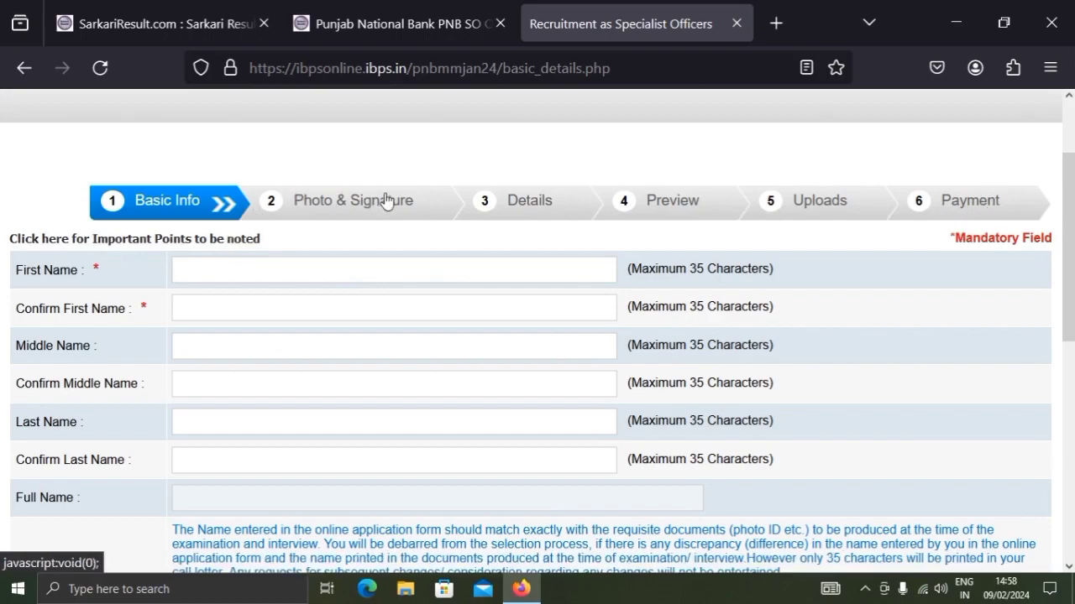
scroll(210, 295, down, 2)
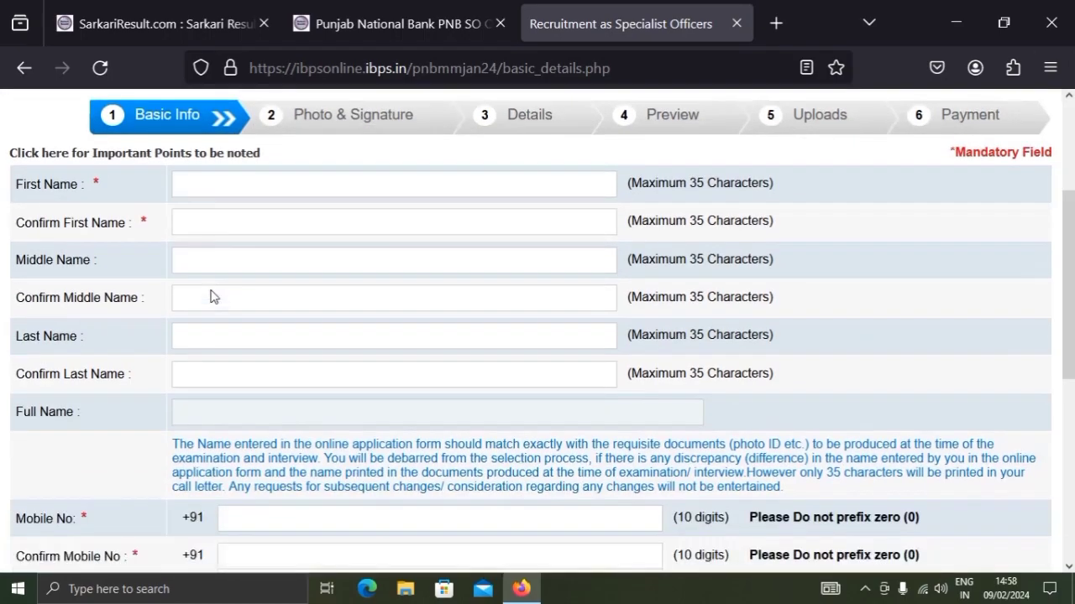
scroll(216, 268, up, 2)
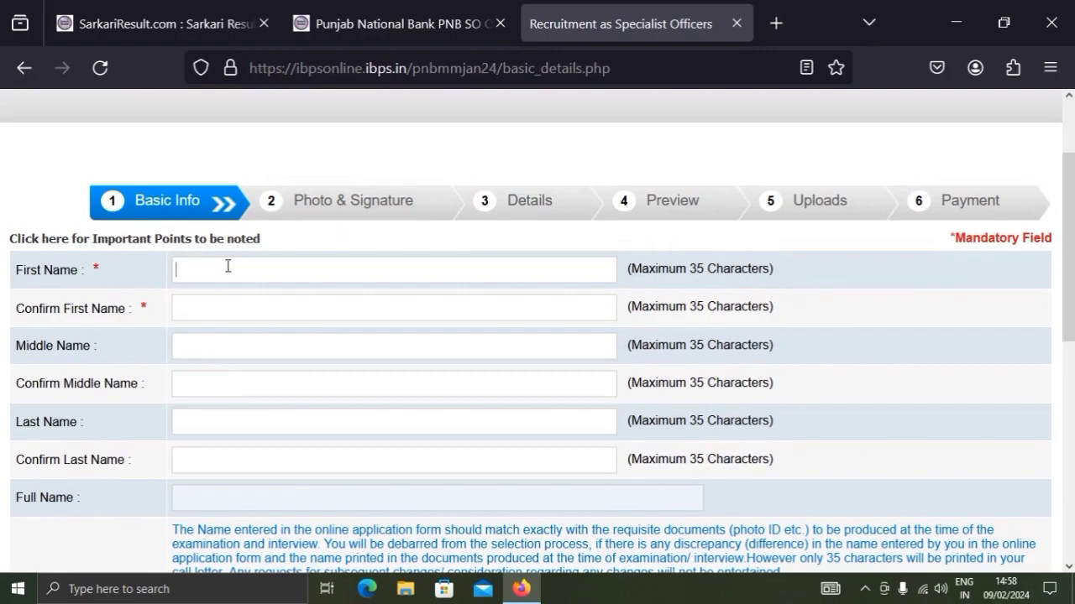
click(227, 266)
scroll(228, 266, down, 3)
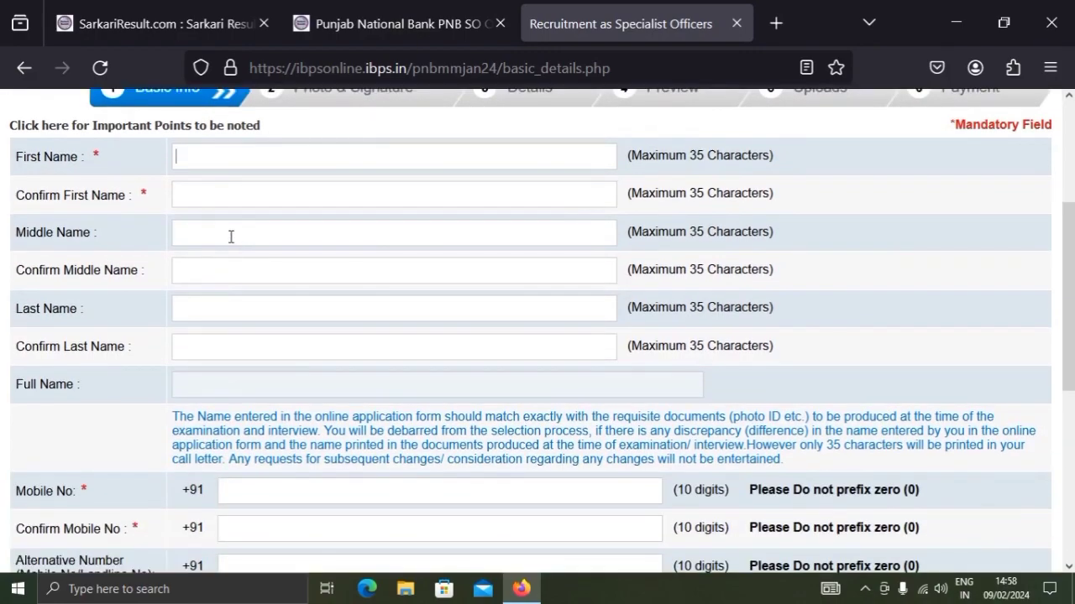
click(231, 228)
scroll(219, 201, down, 3)
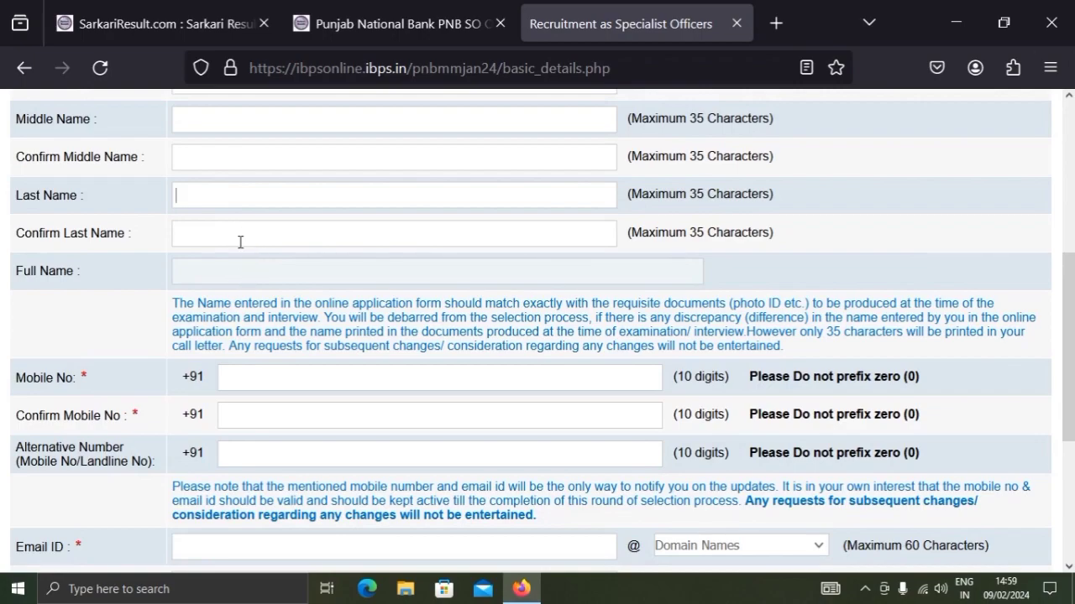
scroll(247, 285, down, 5)
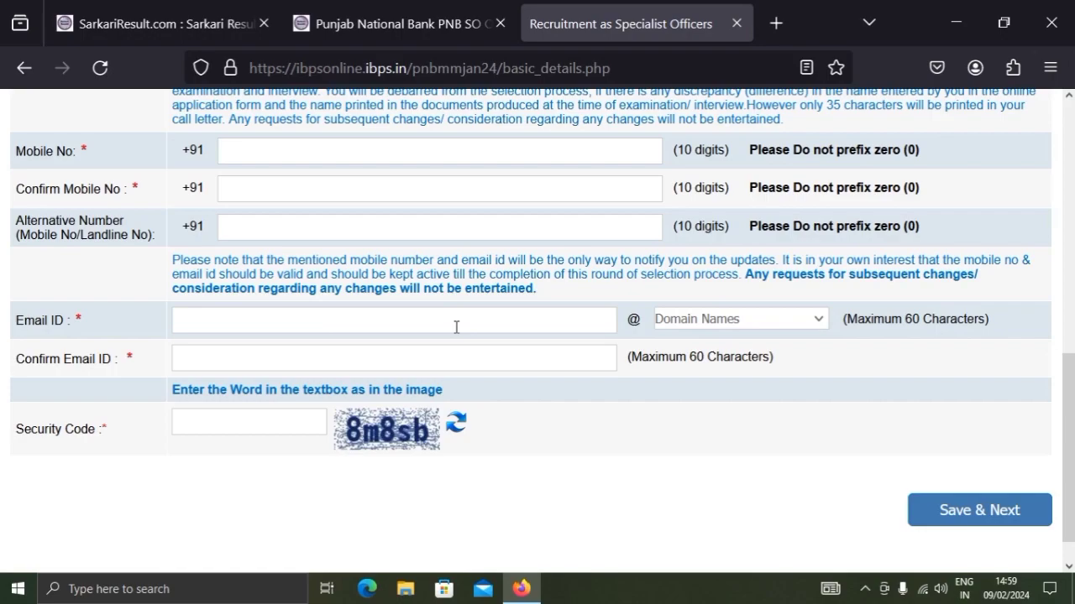
Choose gmail.com as the email domain and confirm the submission of the completed basic details
click(715, 323)
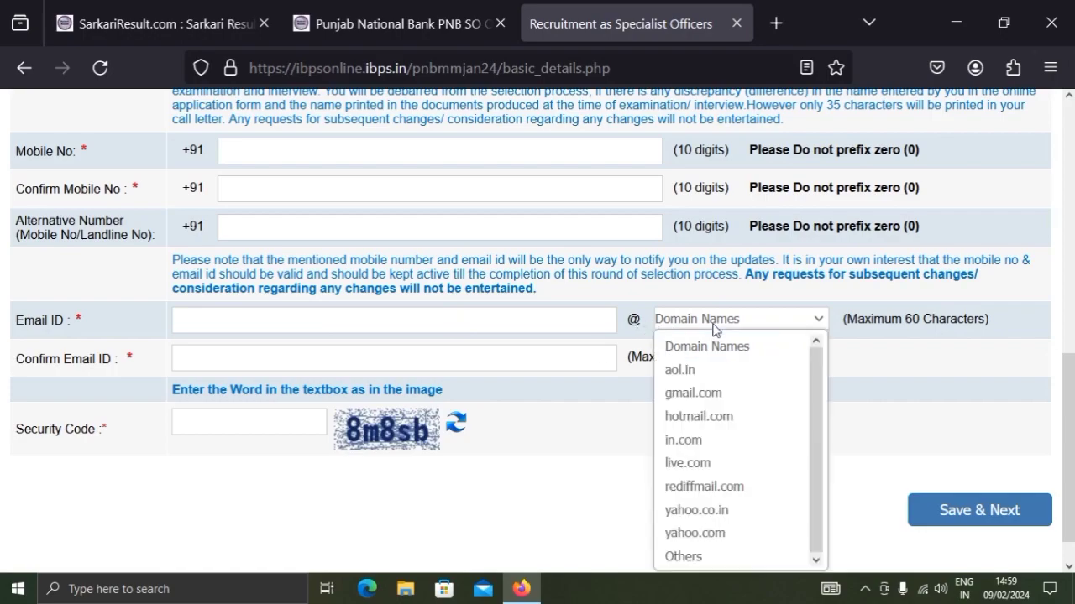
click(706, 394)
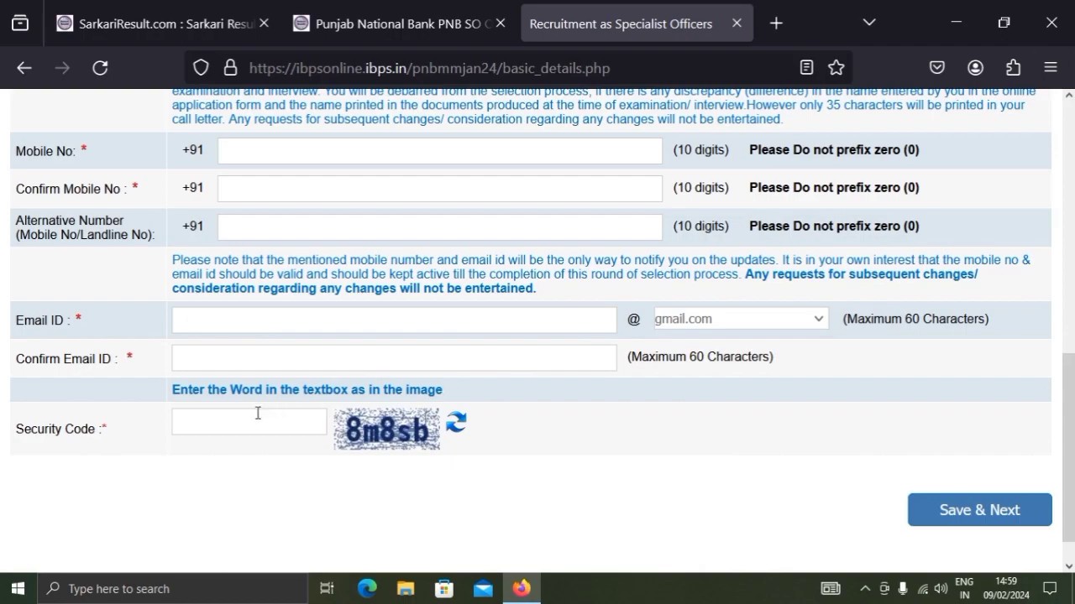
scroll(334, 432, down, 1)
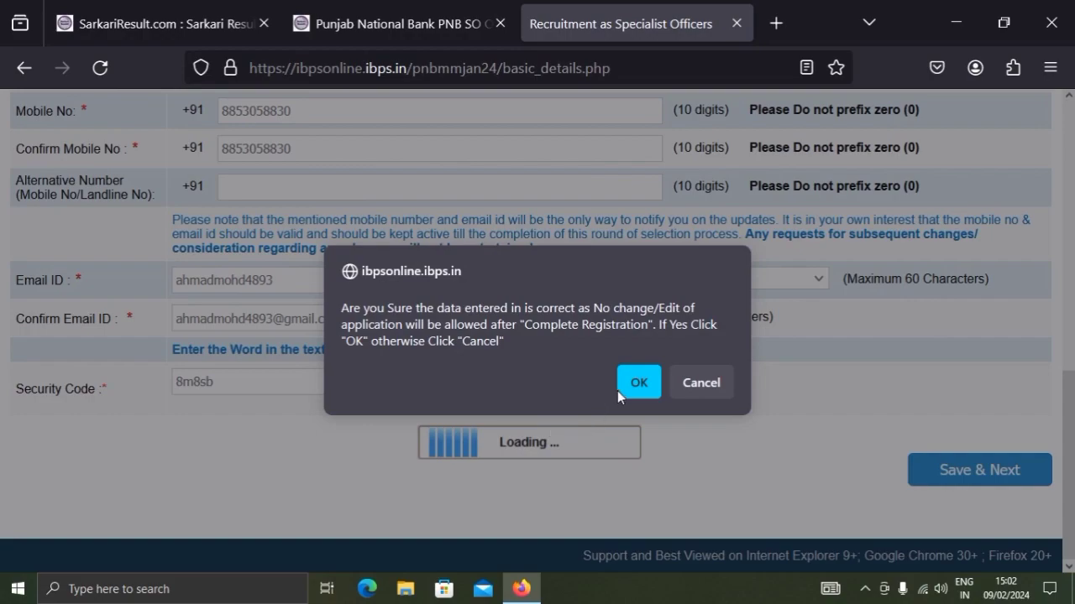
click(638, 391)
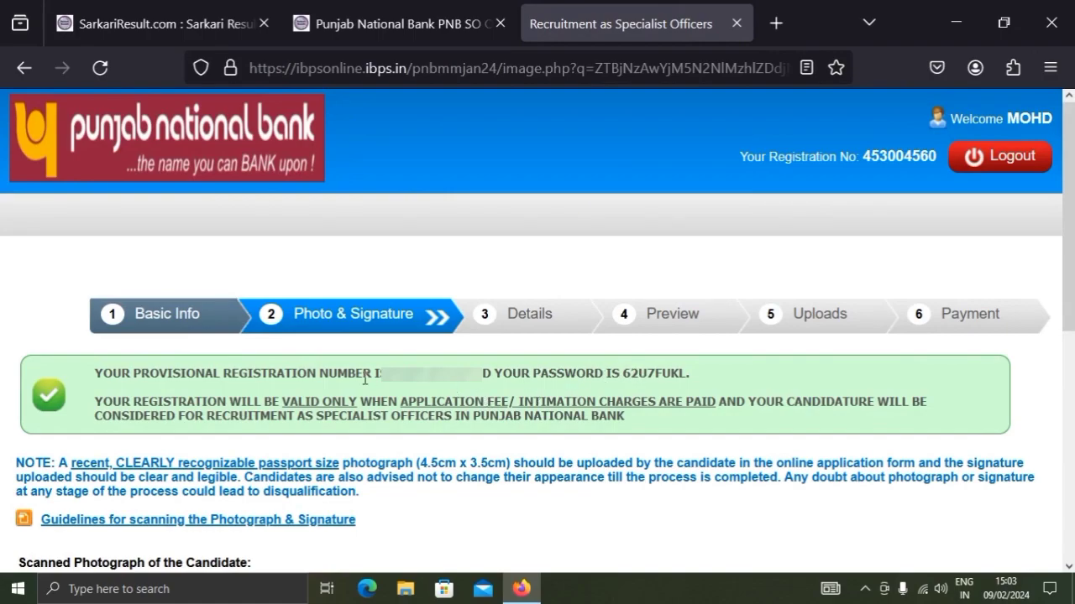
Look through the photograph and signature upload fields, the scanning note and the confirmation statements on the Photo & Signature page
scroll(365, 379, down, 3)
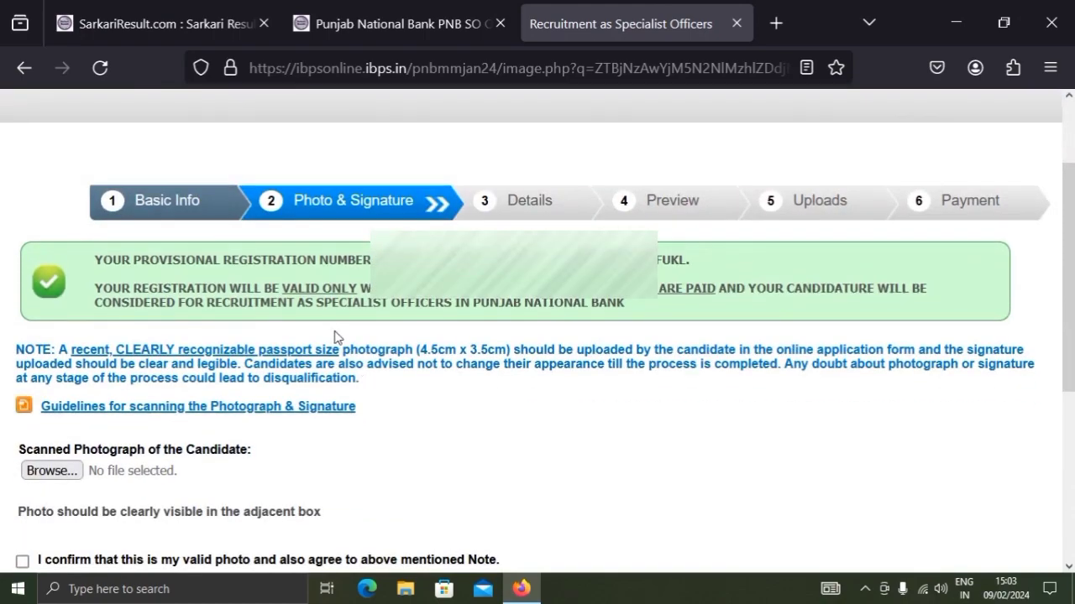
scroll(330, 336, down, 3)
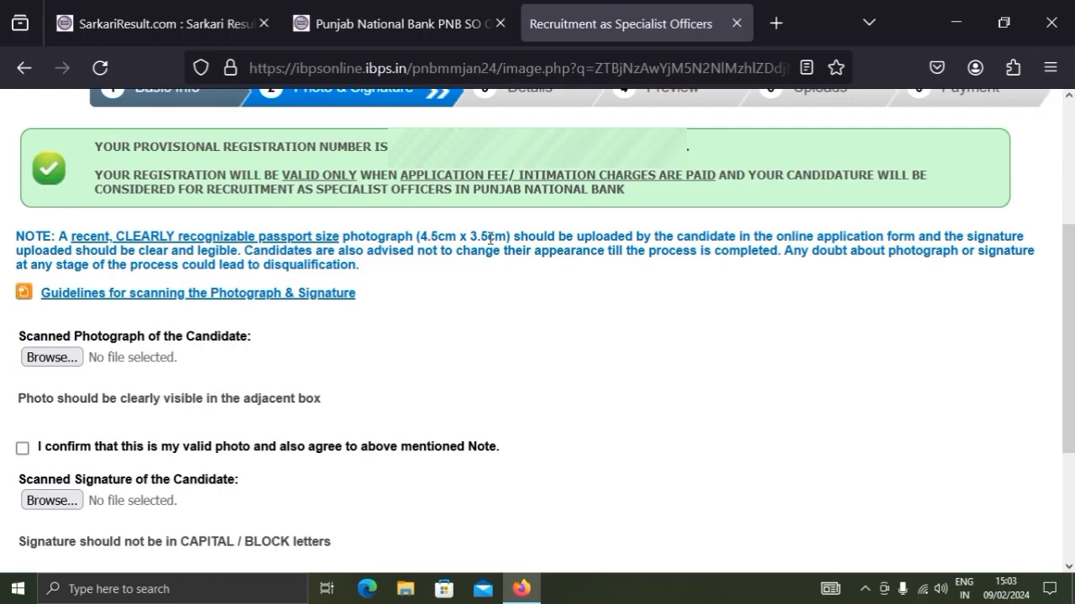
scroll(489, 239, down, 2)
click(46, 245)
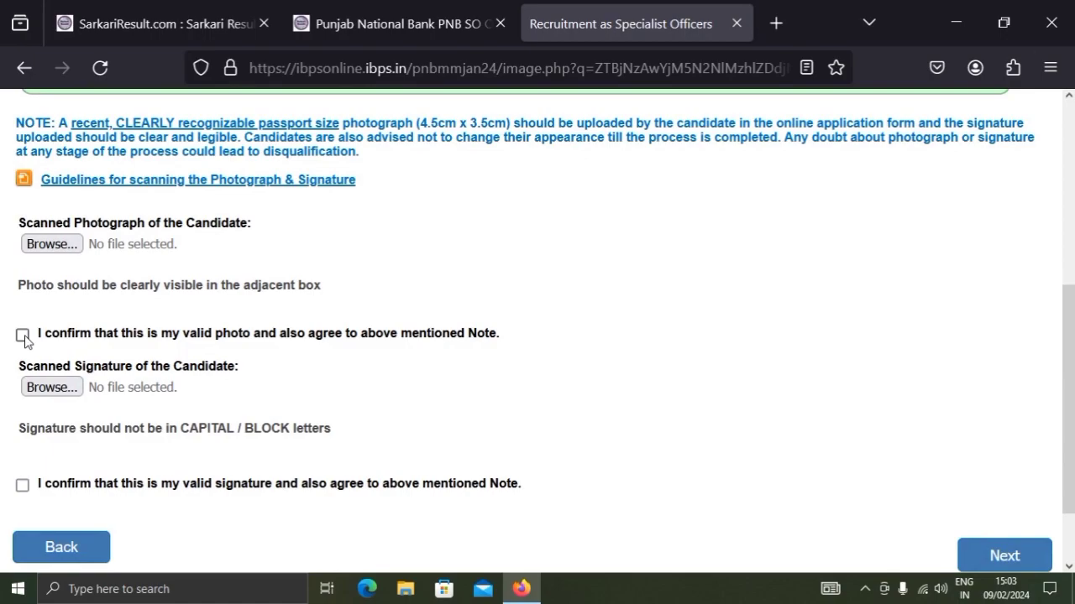
scroll(34, 349, down, 2)
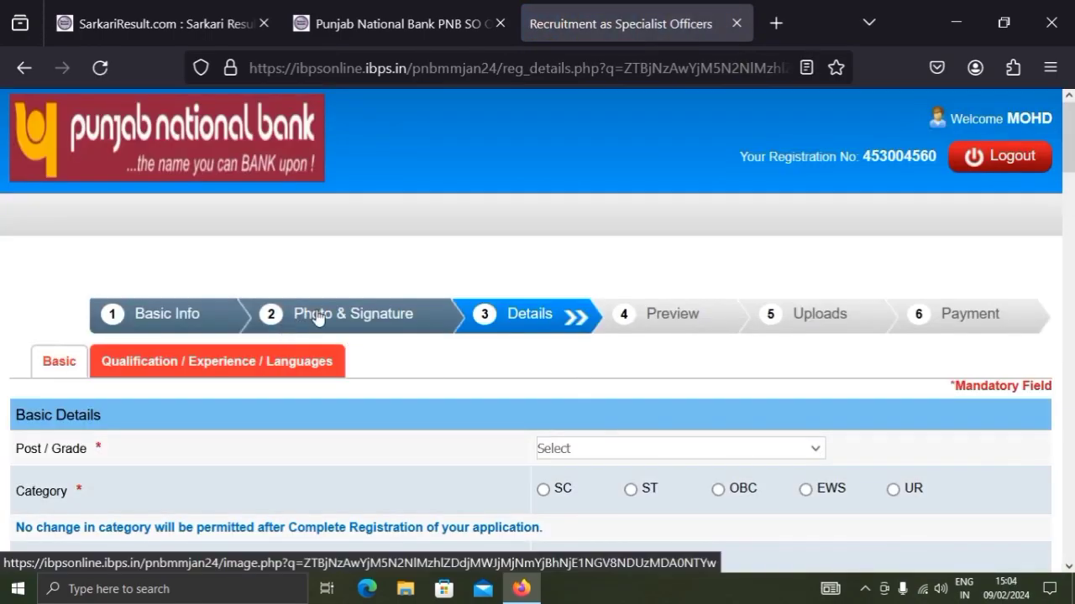
Examine the post, category, disability and religion questions in Basic Details, including the available religion options
scroll(513, 336, down, 3)
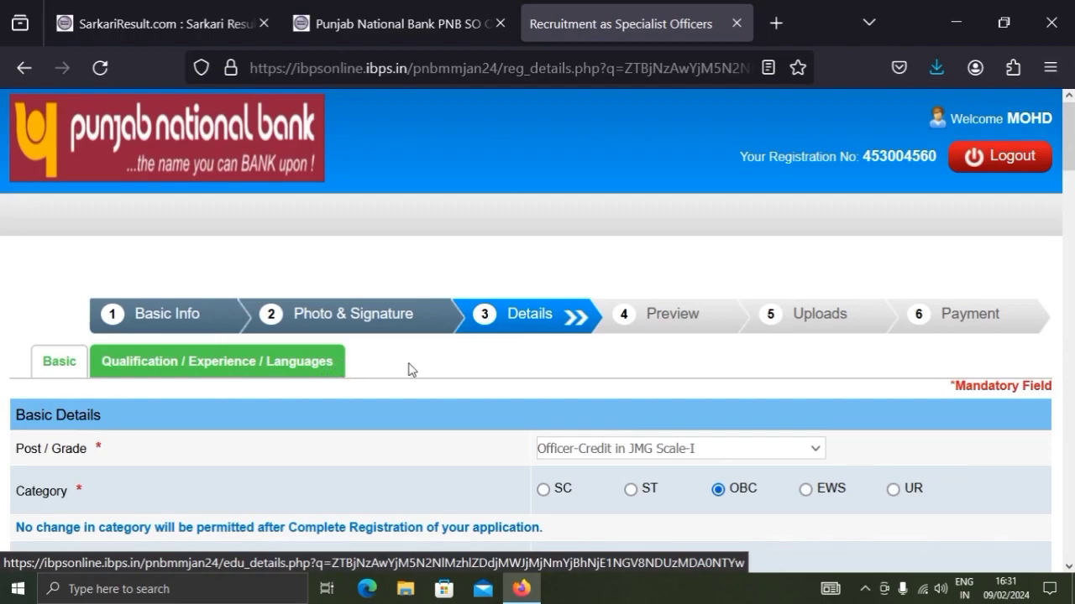
scroll(419, 369, down, 3)
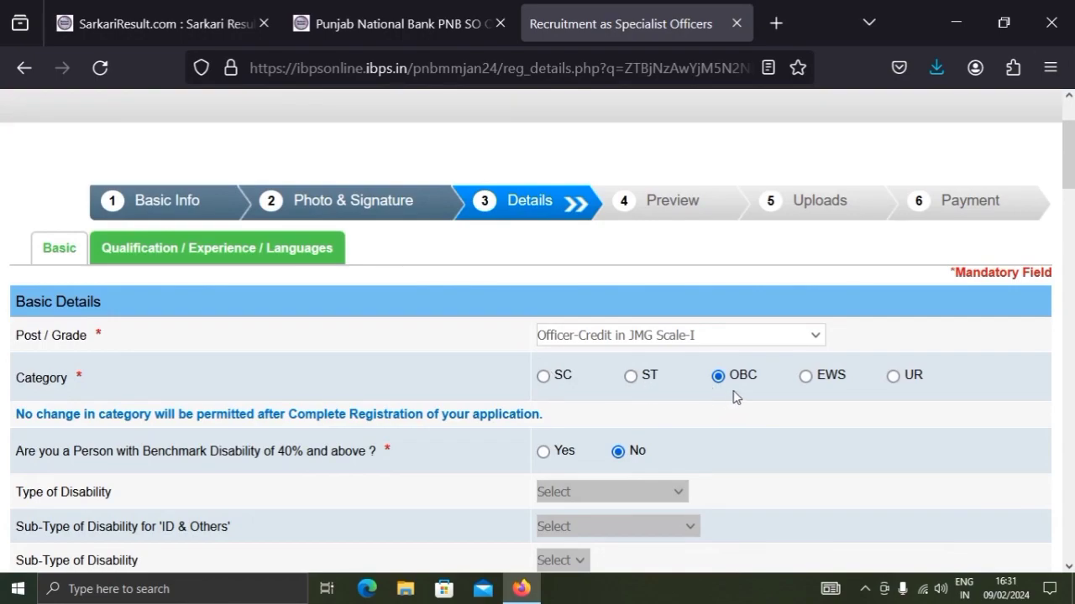
scroll(733, 397, down, 2)
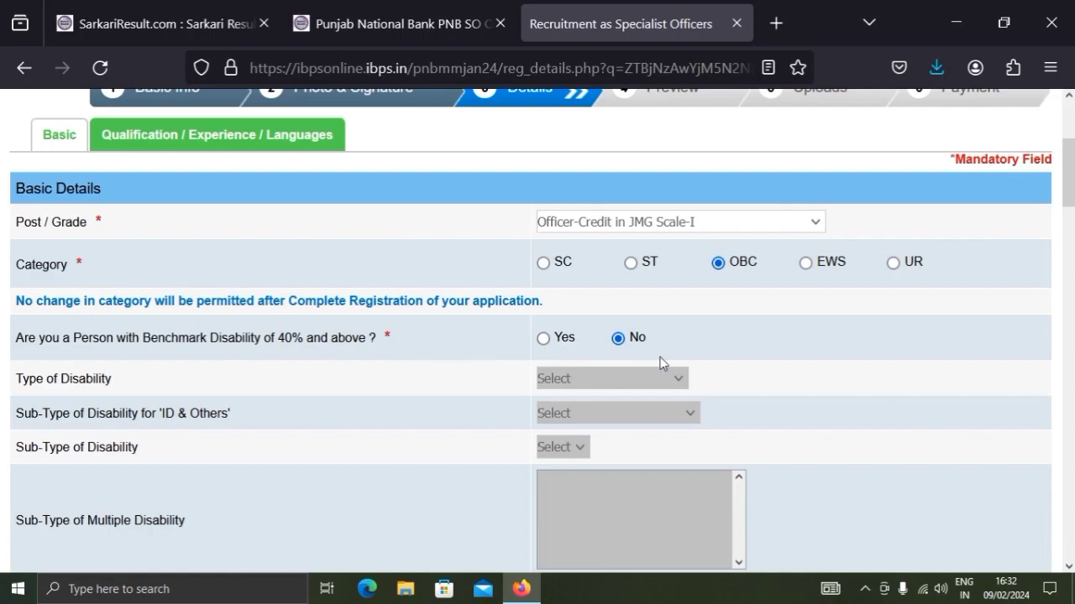
scroll(672, 354, down, 8)
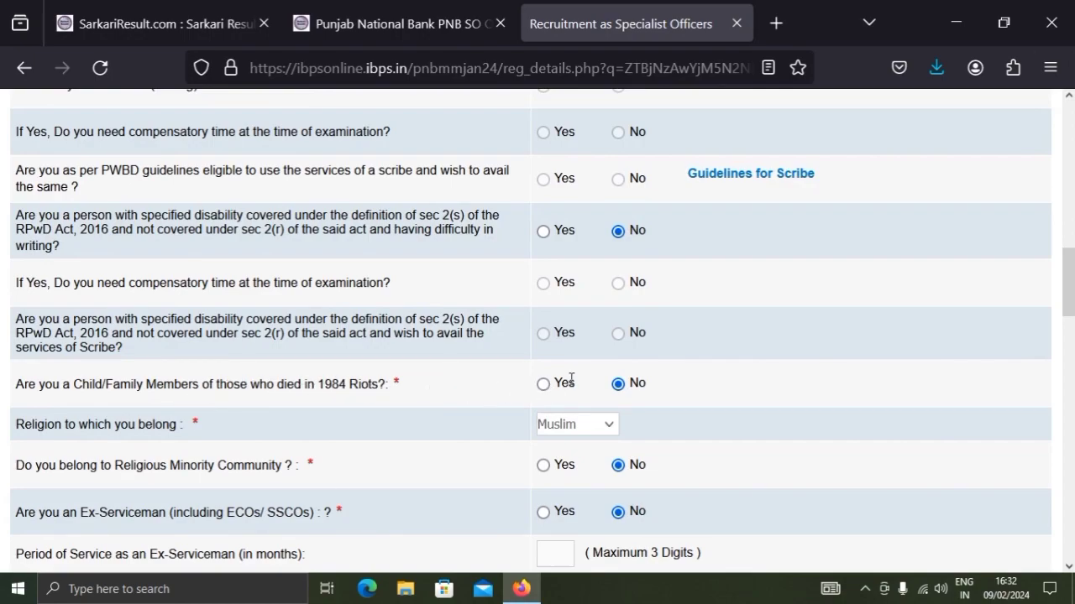
scroll(597, 391, down, 3)
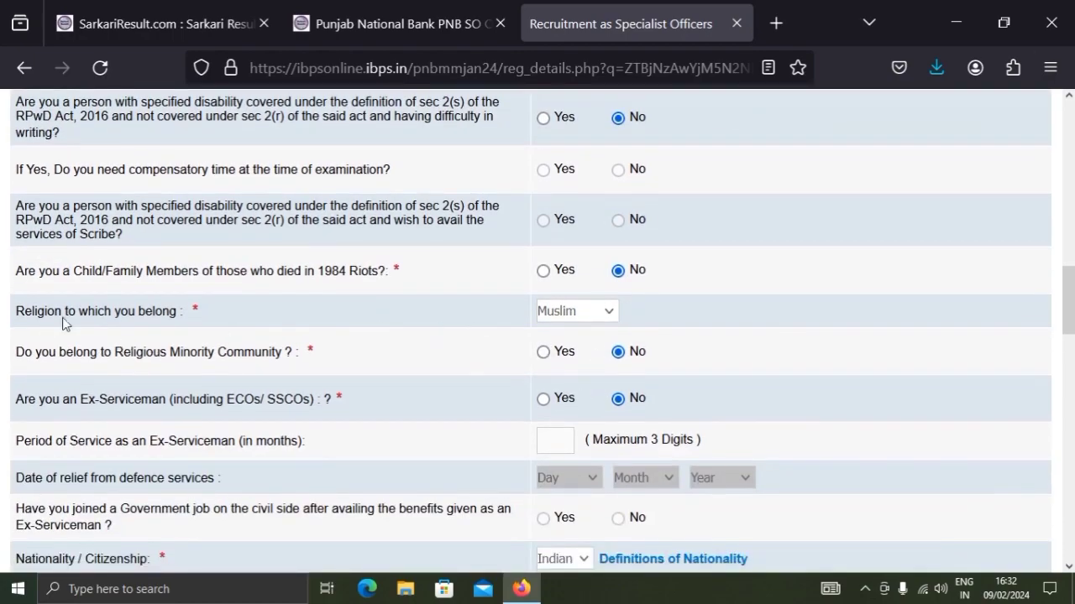
click(612, 310)
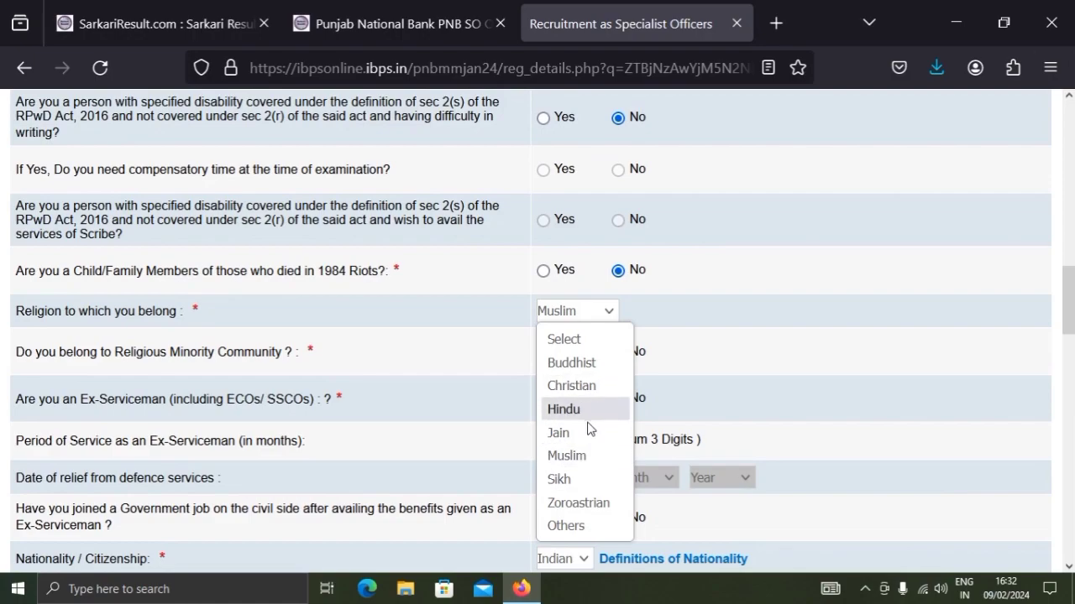
click(664, 304)
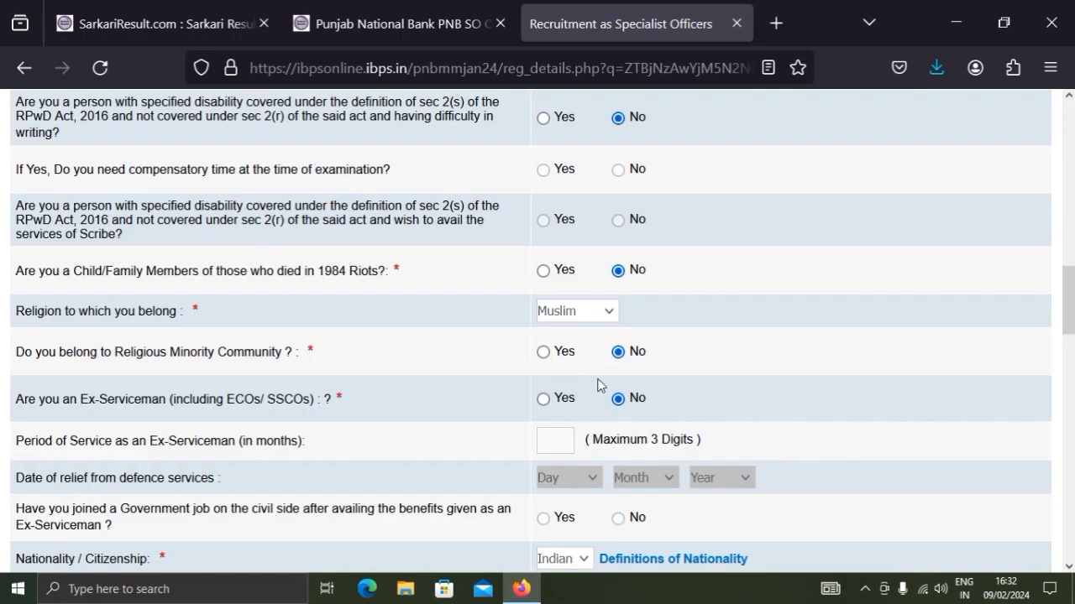
Check the ex-serviceman questions and the options for nationality, examination state and examination centre in Basic Details
scroll(647, 380, down, 2)
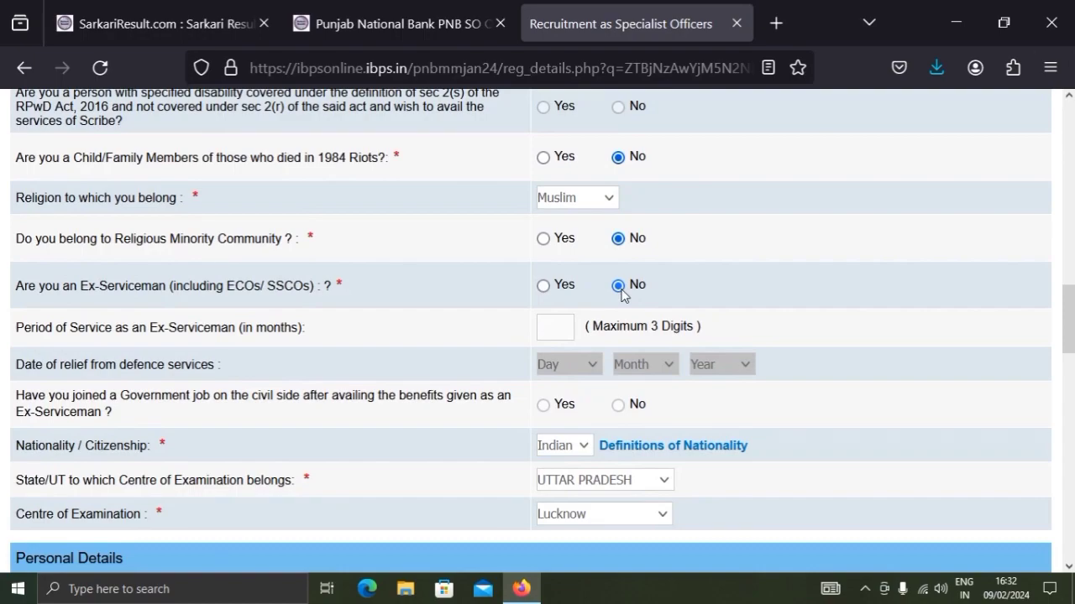
scroll(622, 293, down, 2)
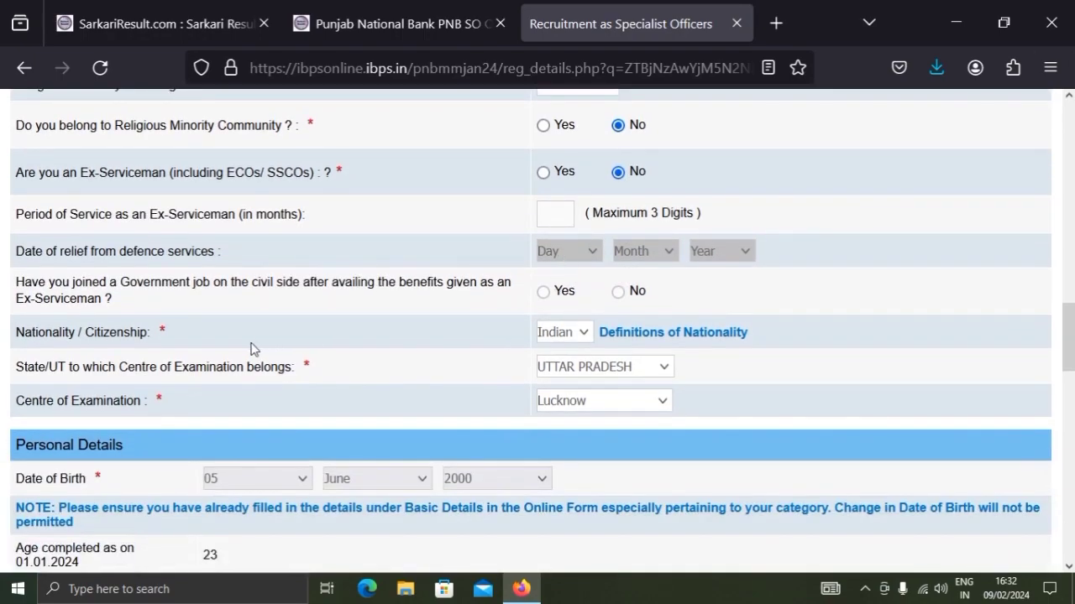
click(562, 340)
click(559, 335)
click(575, 370)
click(574, 370)
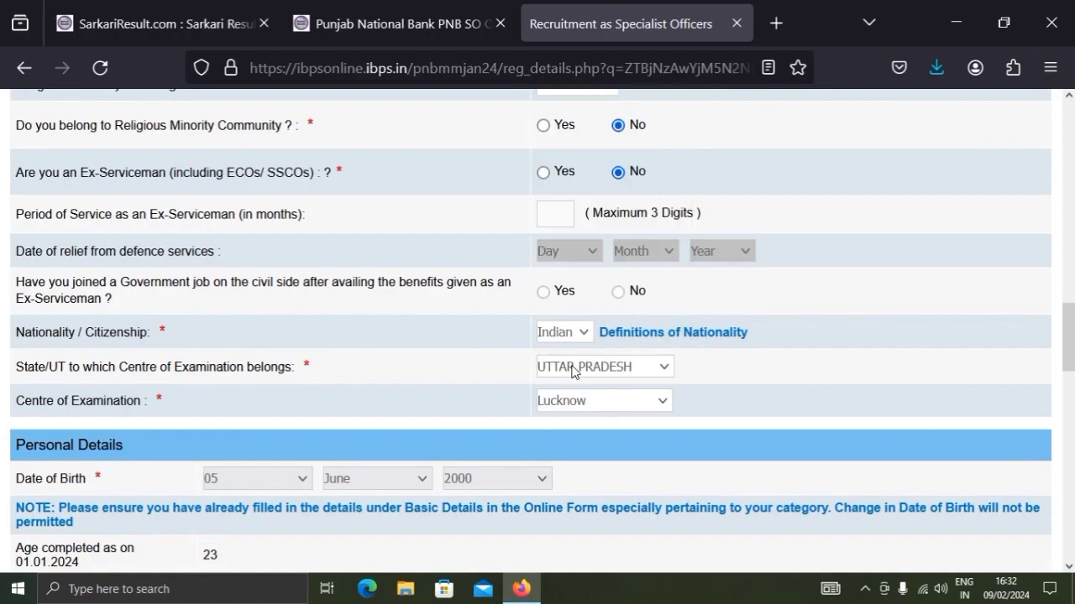
click(596, 408)
scroll(583, 247, down, 1)
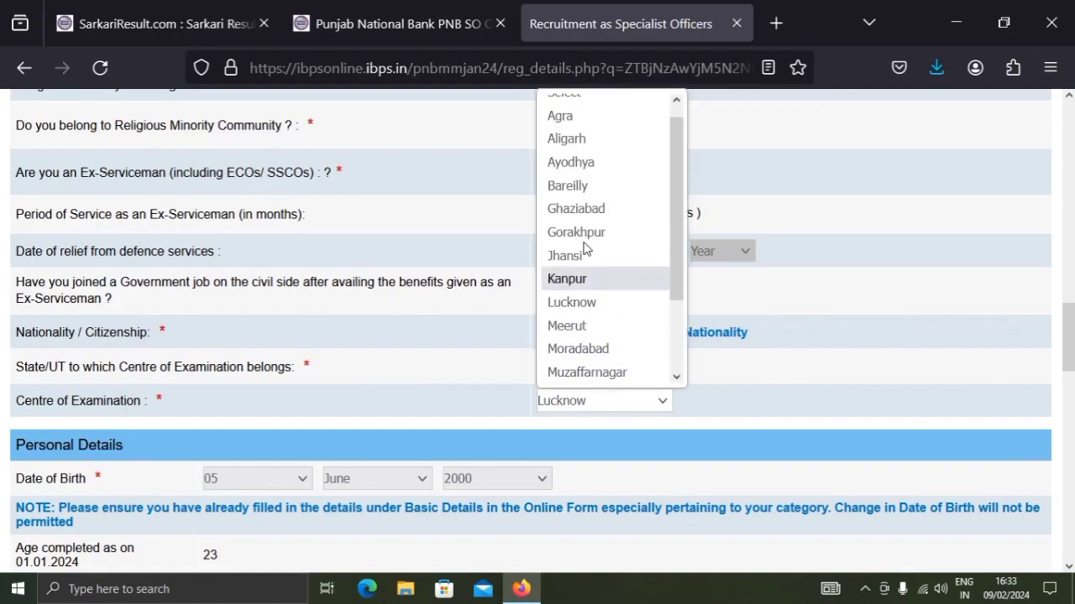
scroll(579, 257, down, 2)
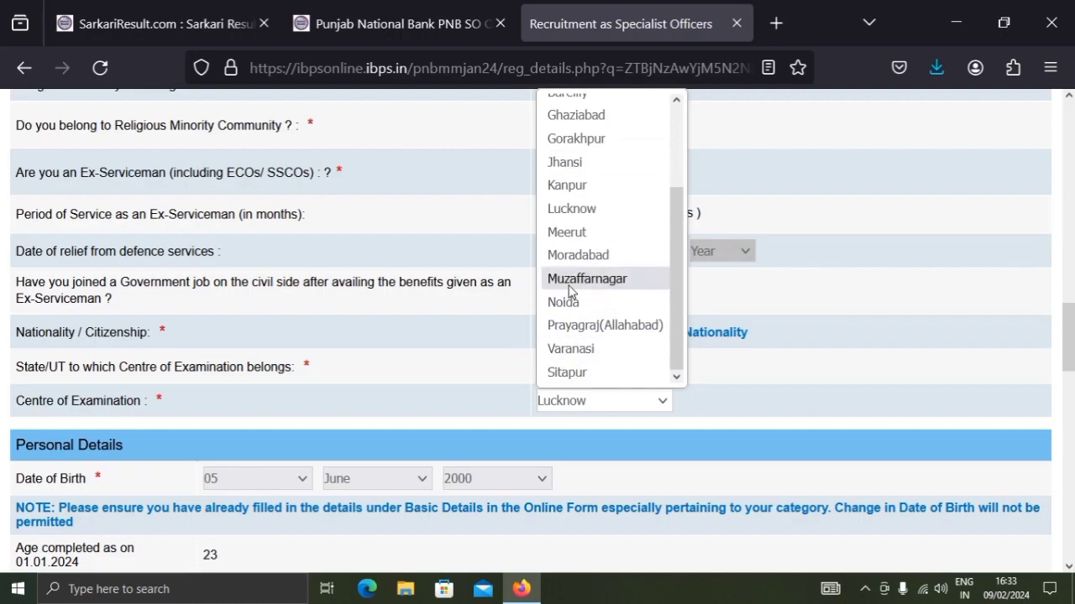
click(440, 363)
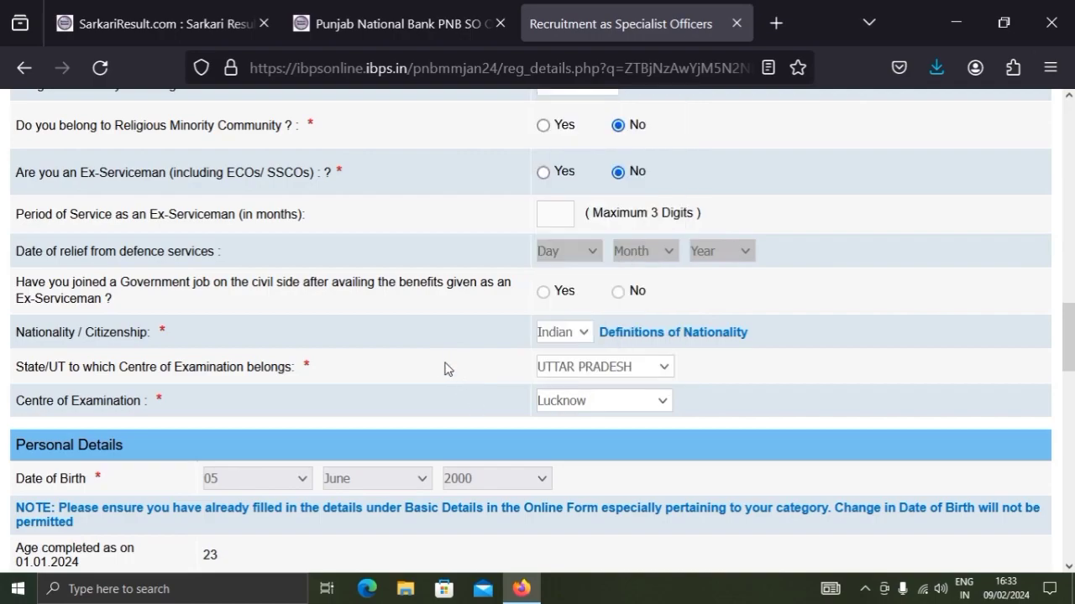
Look through the Personal Details section, covering gender, twin, marital status, parents' names, and the correspondence and permanent addresses
scroll(442, 367, down, 3)
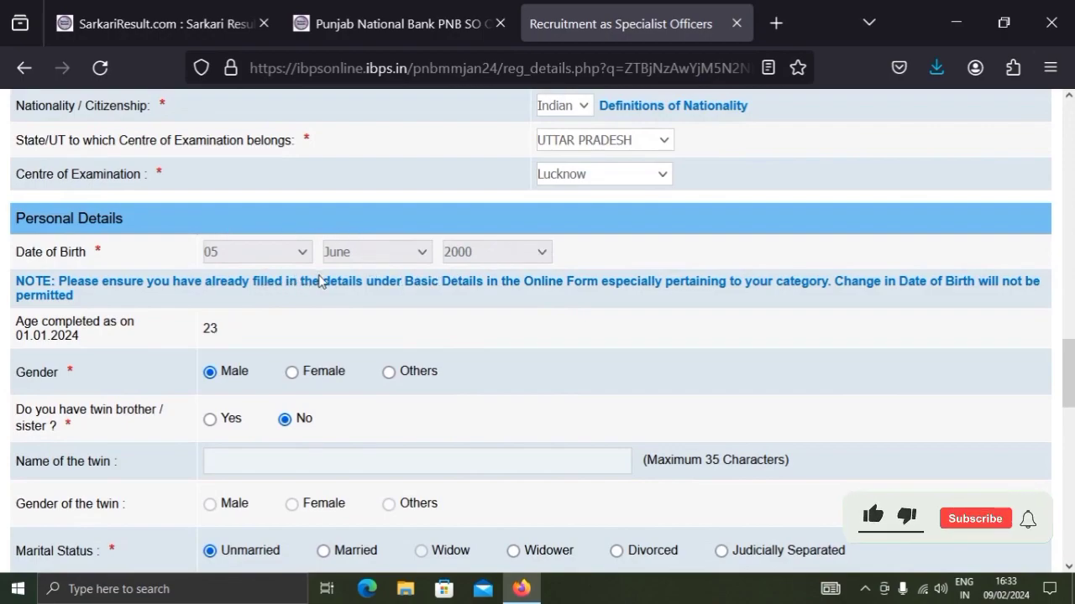
scroll(281, 304, down, 2)
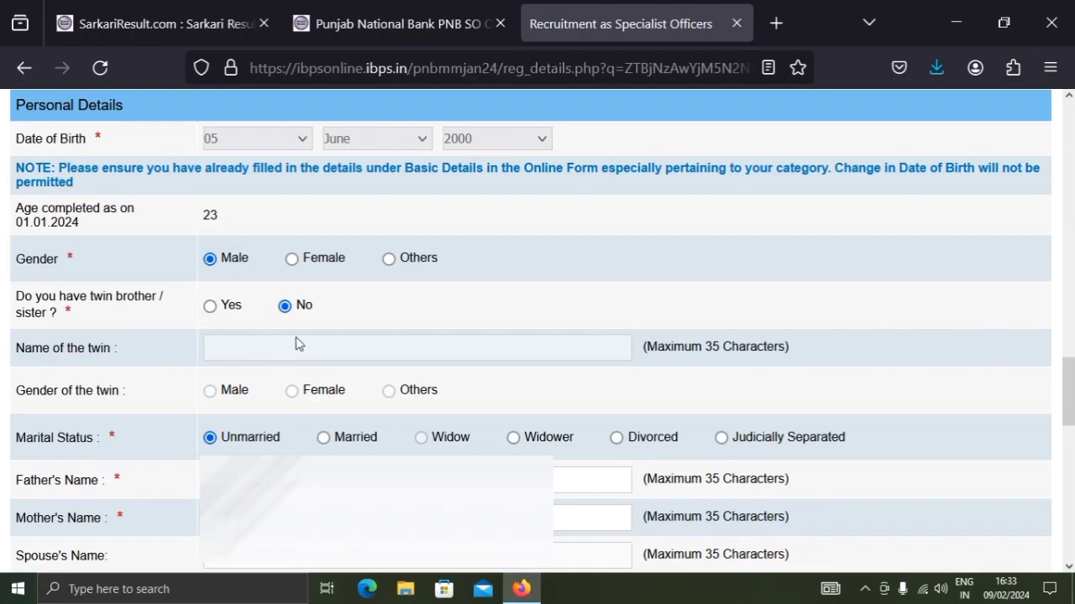
scroll(298, 344, down, 2)
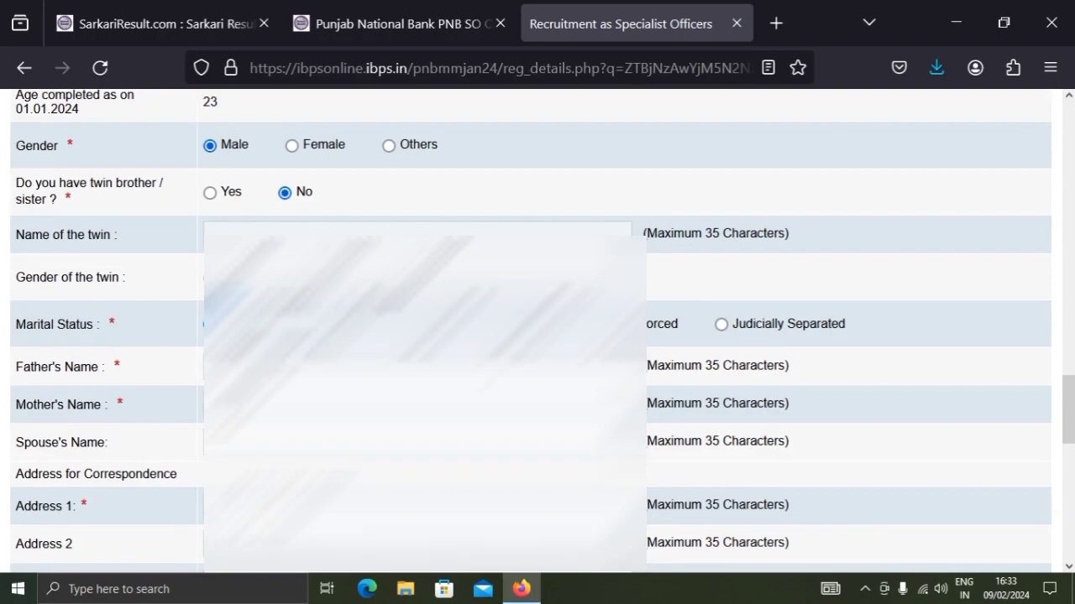
scroll(537, 327, down, 2)
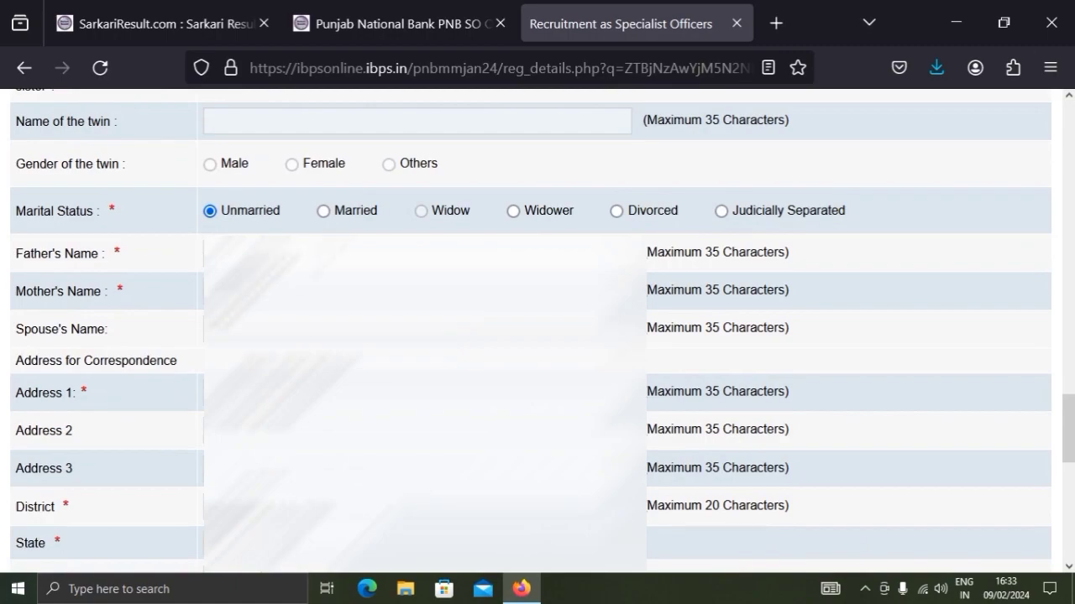
scroll(151, 307, down, 2)
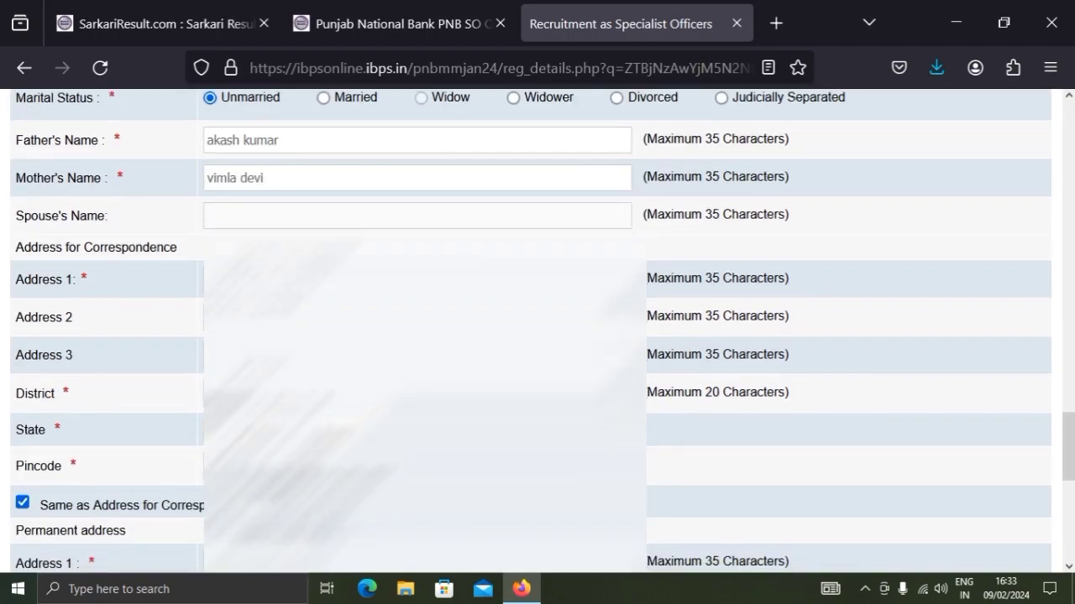
scroll(537, 327, down, 2)
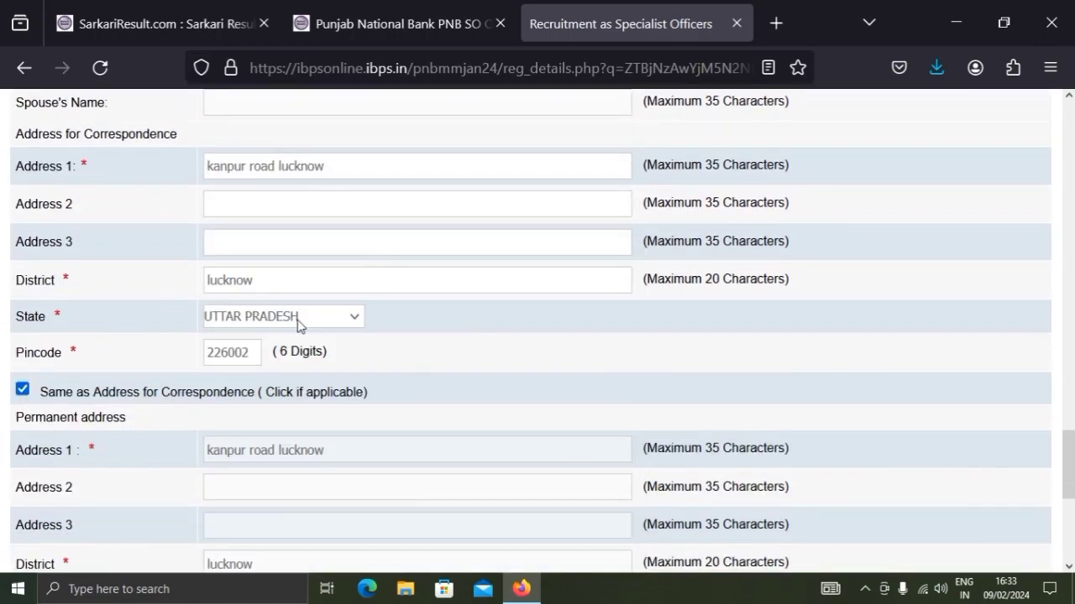
scroll(298, 325, down, 2)
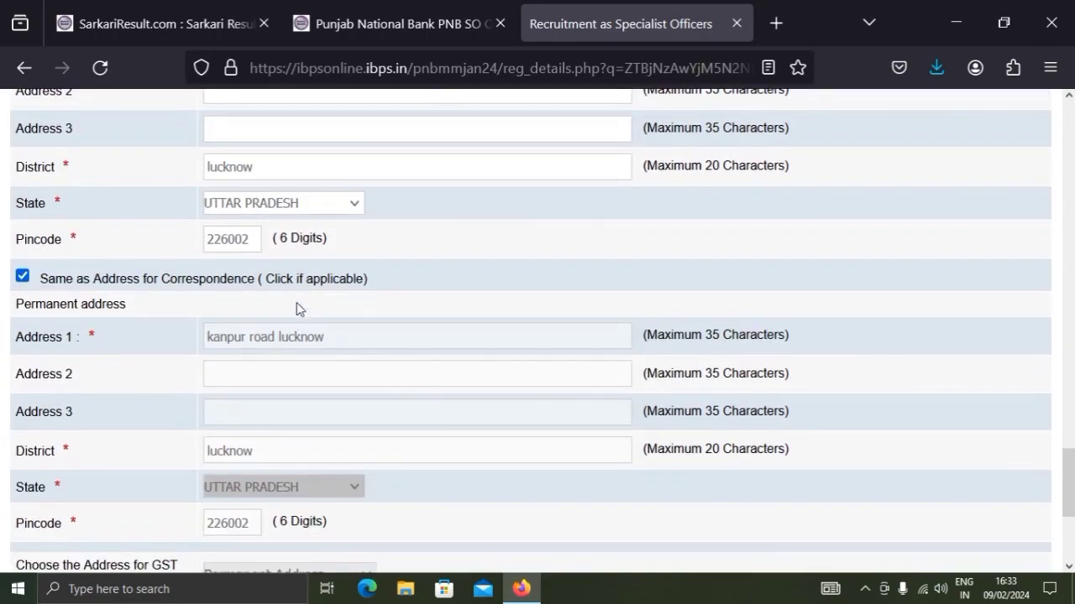
scroll(307, 290, up, 4)
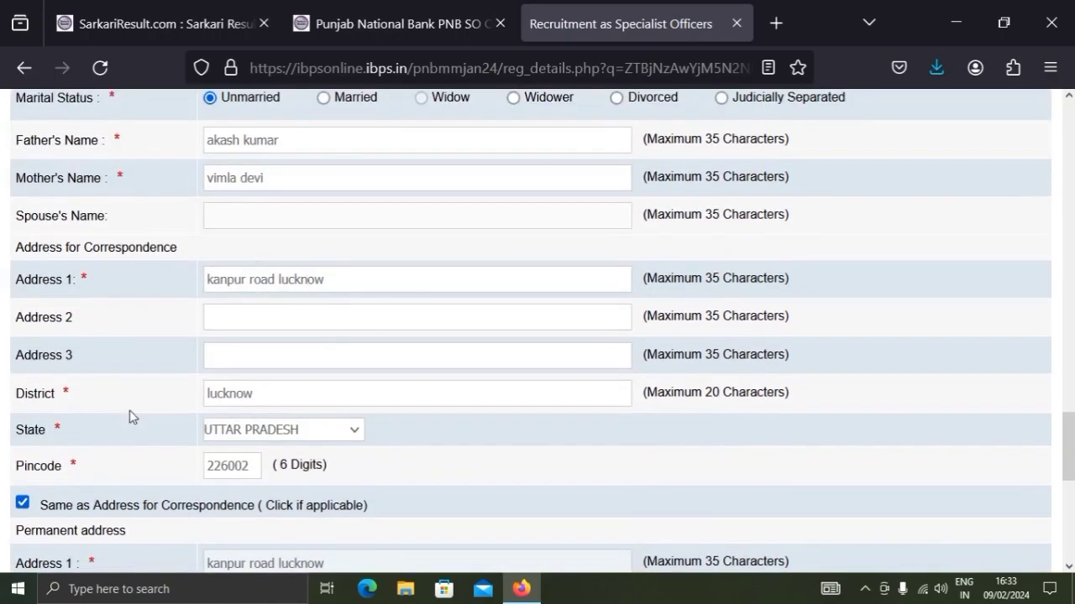
scroll(230, 377, down, 2)
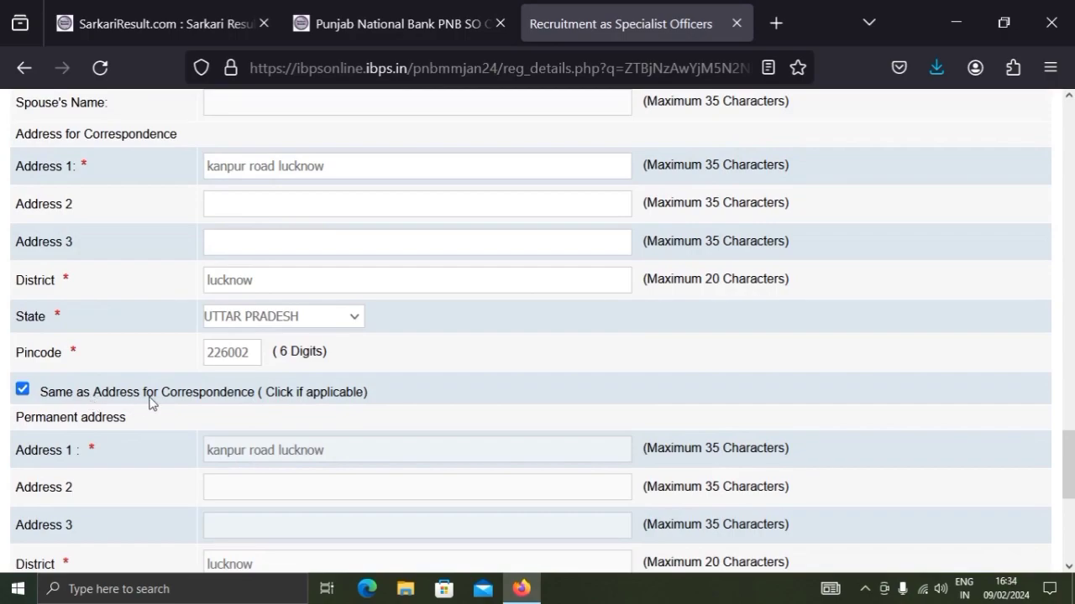
Check the address choices for GST invoicing and save the Basic details to continue to the Qualification / Experience / Languages page
scroll(290, 367, down, 6)
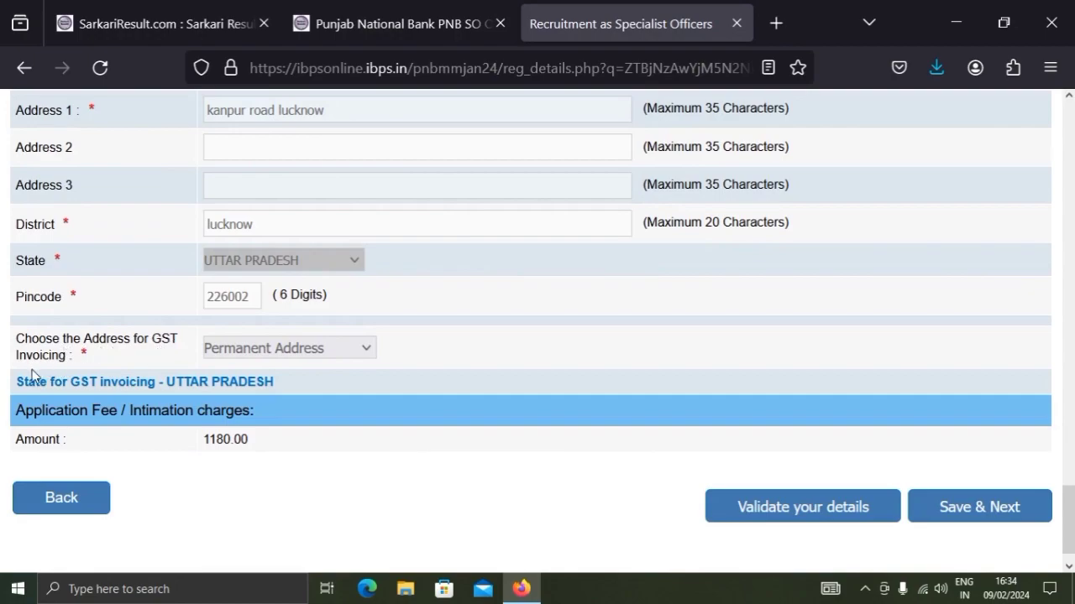
click(277, 349)
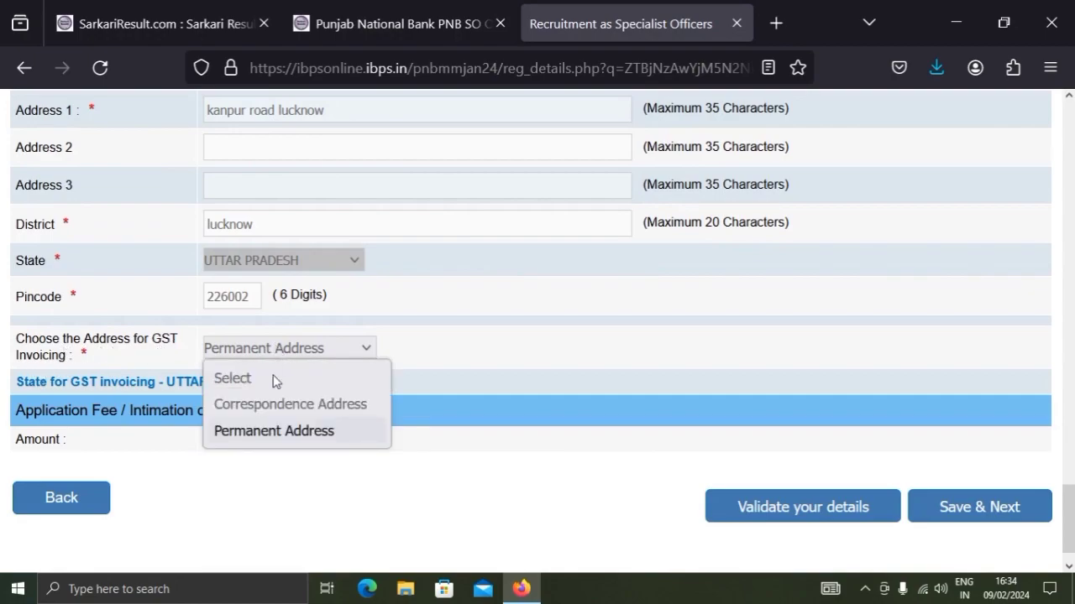
click(499, 350)
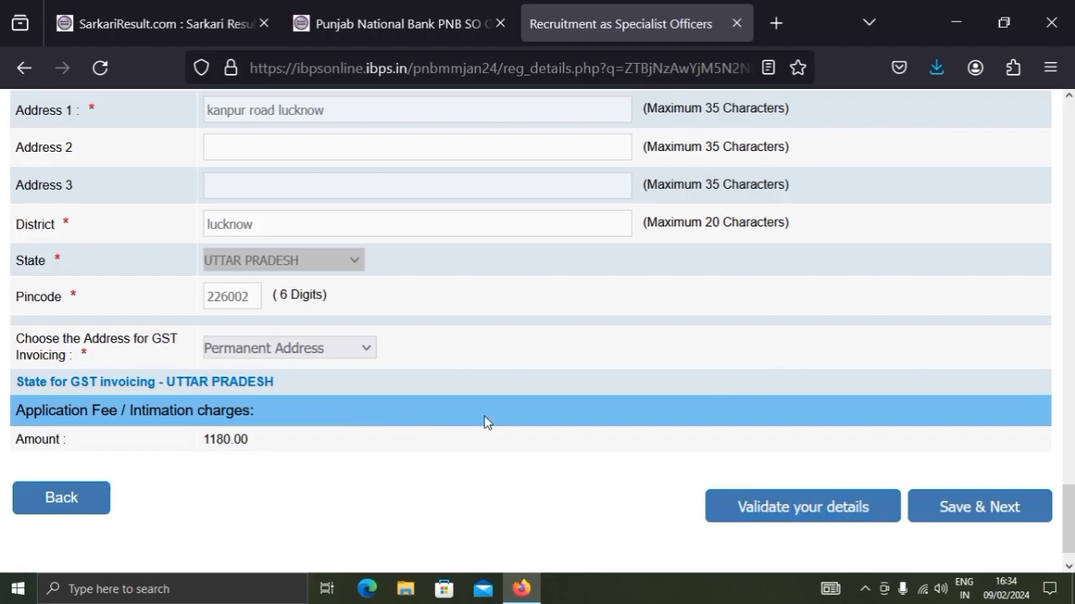
click(965, 523)
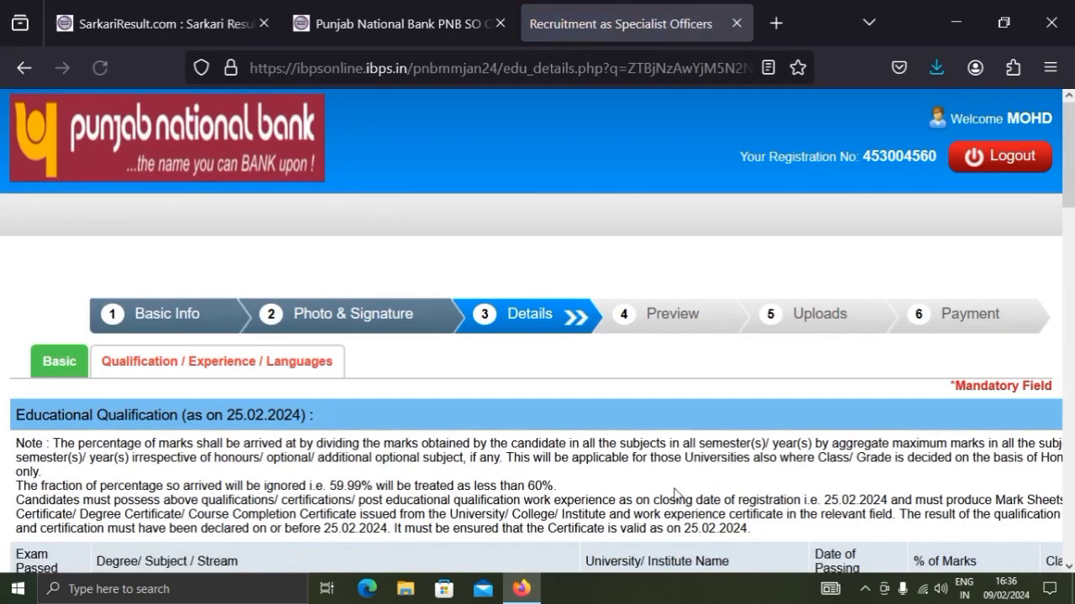
Examine the Educational Qualification table, from graduation and post-graduation through professional qualification, certification and other courses, plus the work experience section
scroll(651, 452, down, 4)
scroll(646, 448, up, 3)
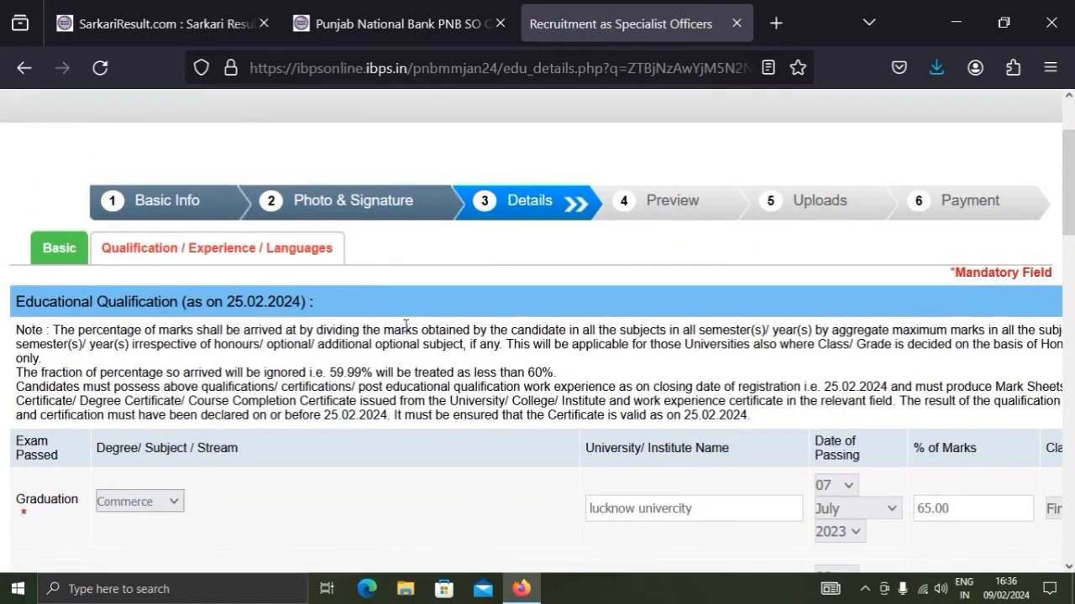
scroll(403, 329, down, 2)
scroll(201, 412, down, 3)
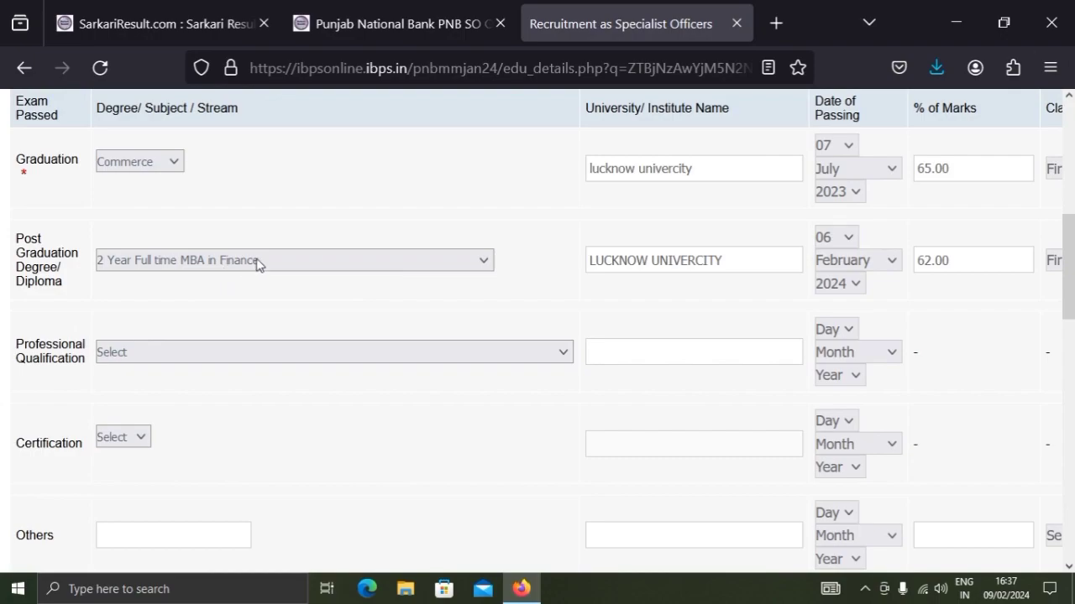
scroll(257, 263, up, 3)
scroll(257, 260, down, 1)
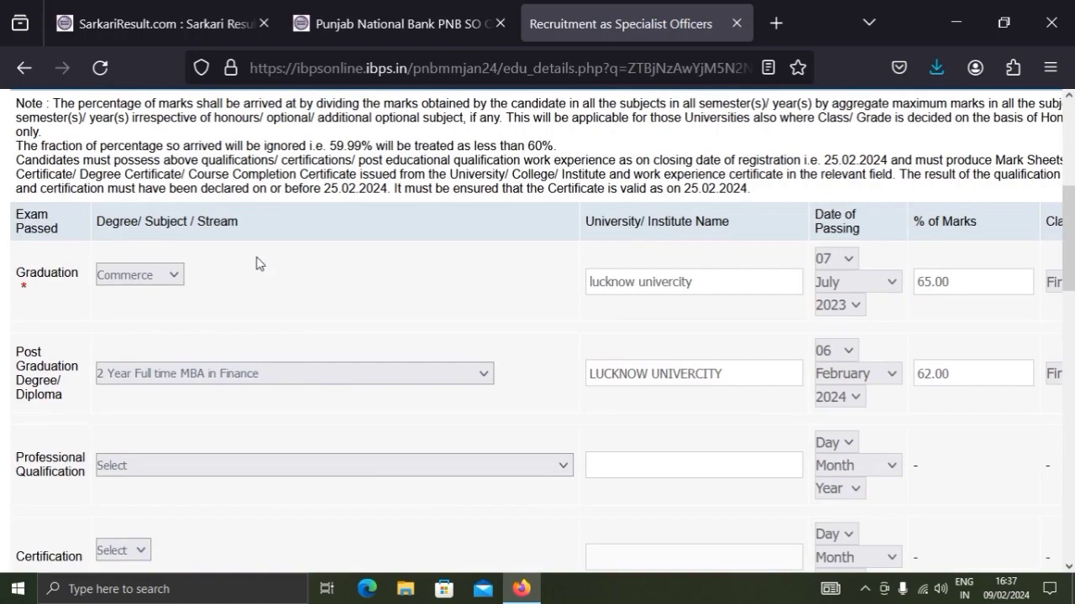
scroll(257, 264, down, 2)
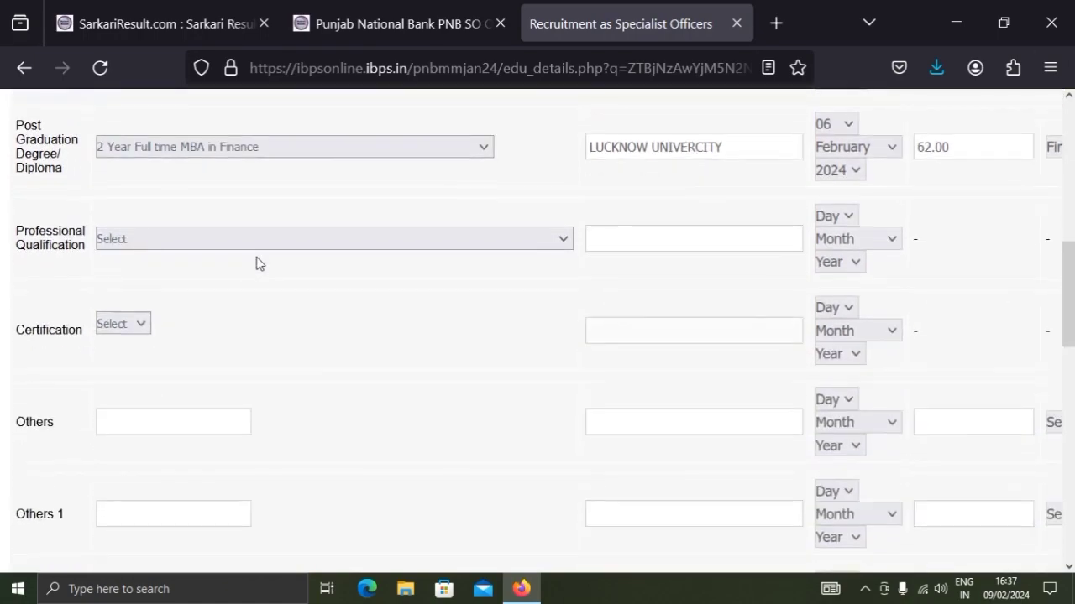
scroll(257, 262, up, 1)
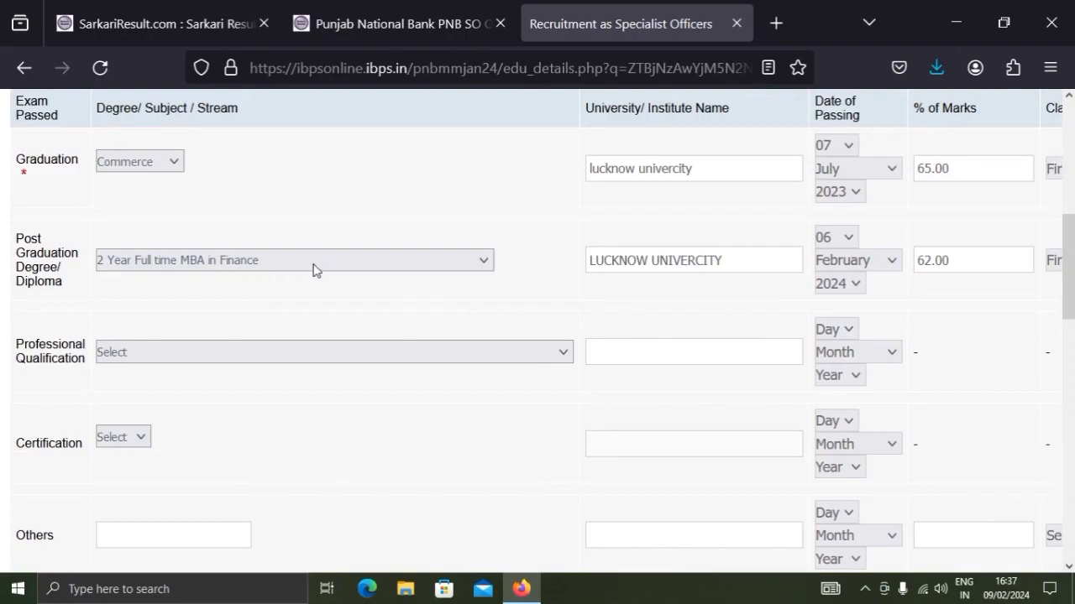
scroll(313, 268, down, 1)
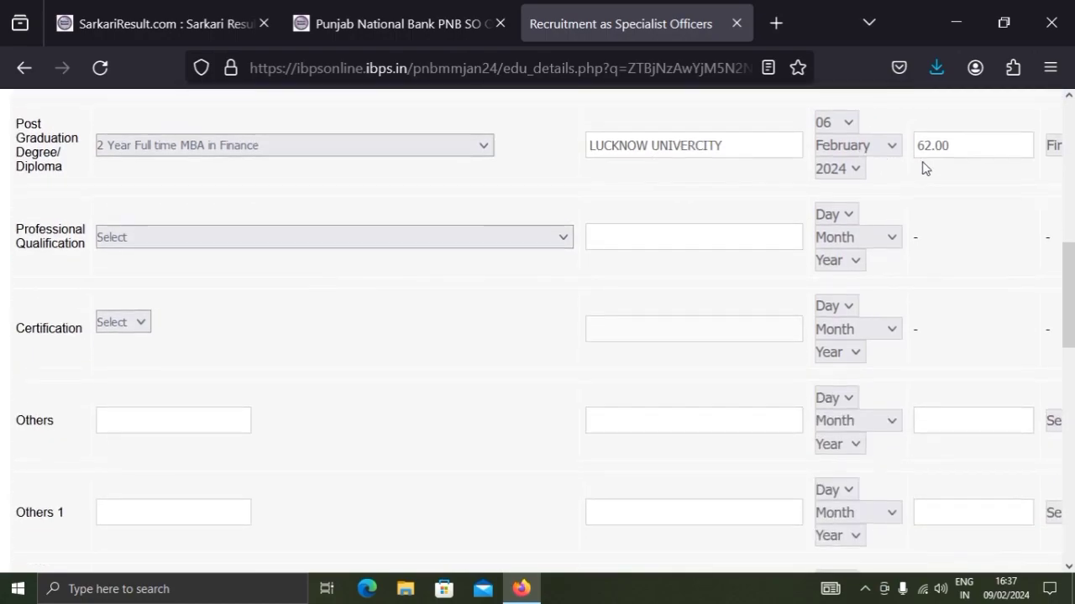
scroll(922, 168, down, 4)
scroll(922, 168, down, 2)
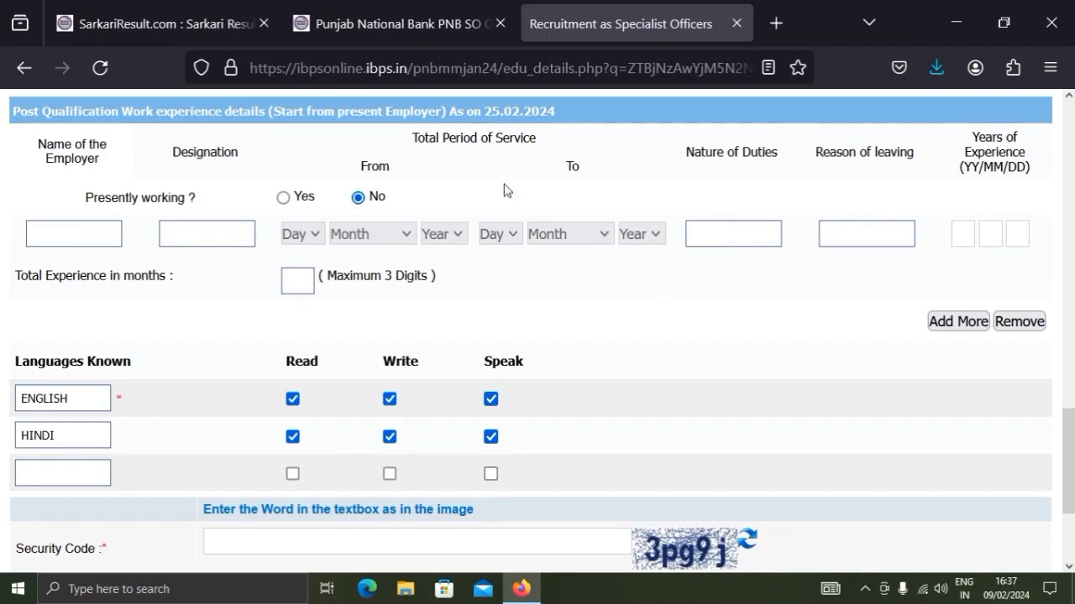
Enter the security code below the languages section and save the Qualification / Experience / Languages details to continue to the preview
scroll(376, 166, down, 2)
scroll(382, 168, down, 2)
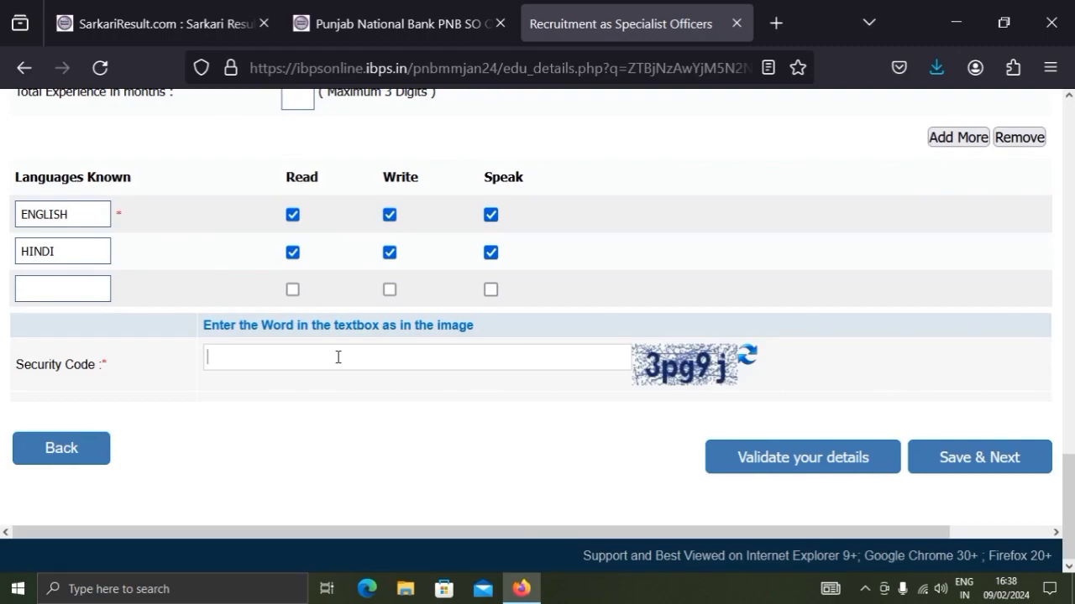
text(3pg9j)
click(997, 464)
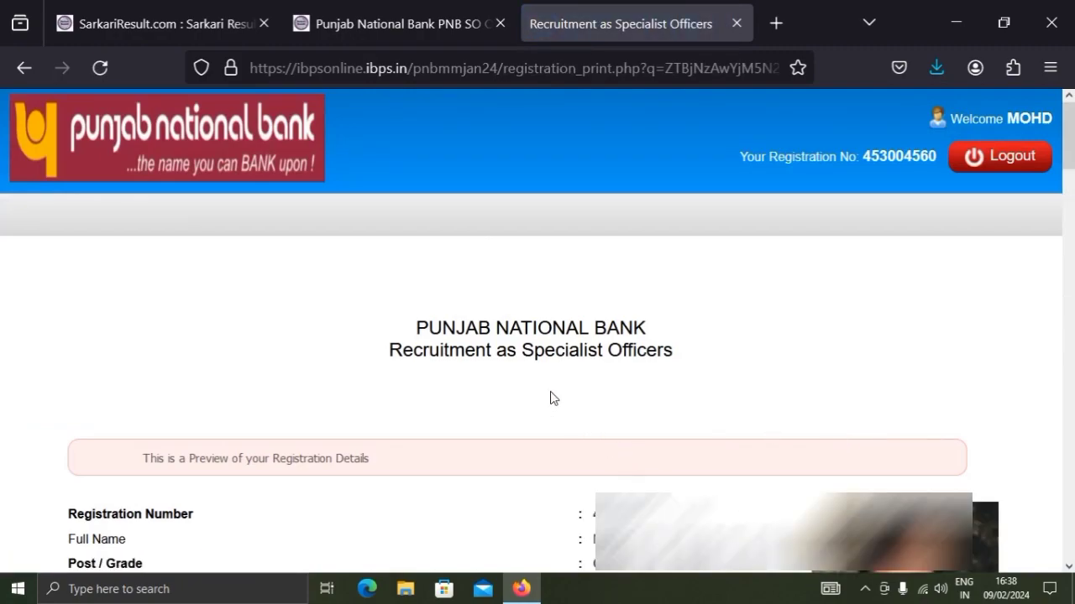
Review the registration preview, agree to the declaration and fill in the security code from the image
scroll(554, 390, down, 5)
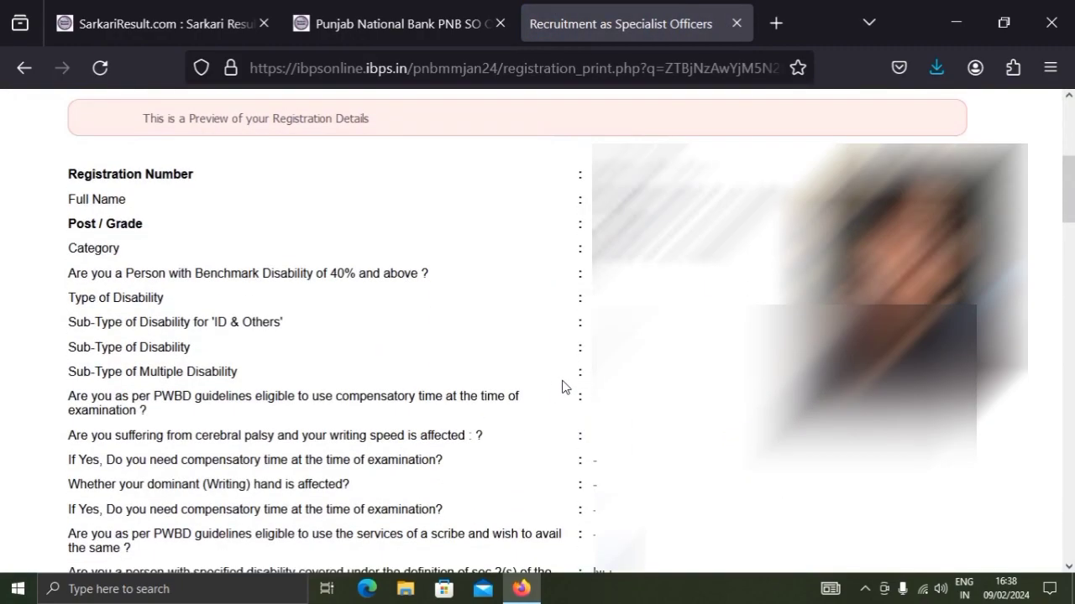
scroll(561, 386, down, 4)
scroll(562, 388, down, 8)
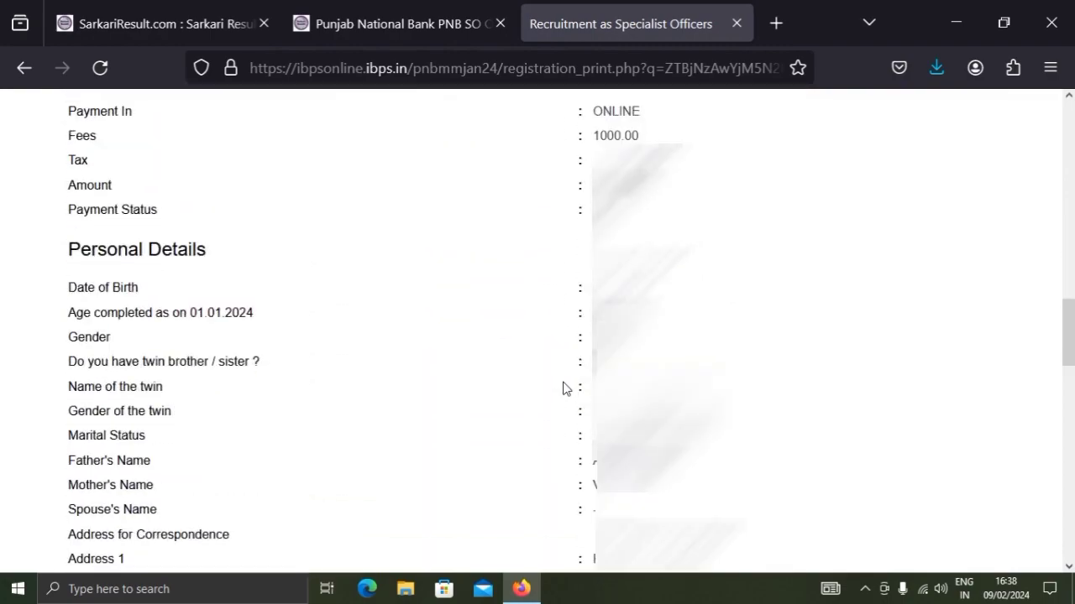
scroll(564, 386, down, 8)
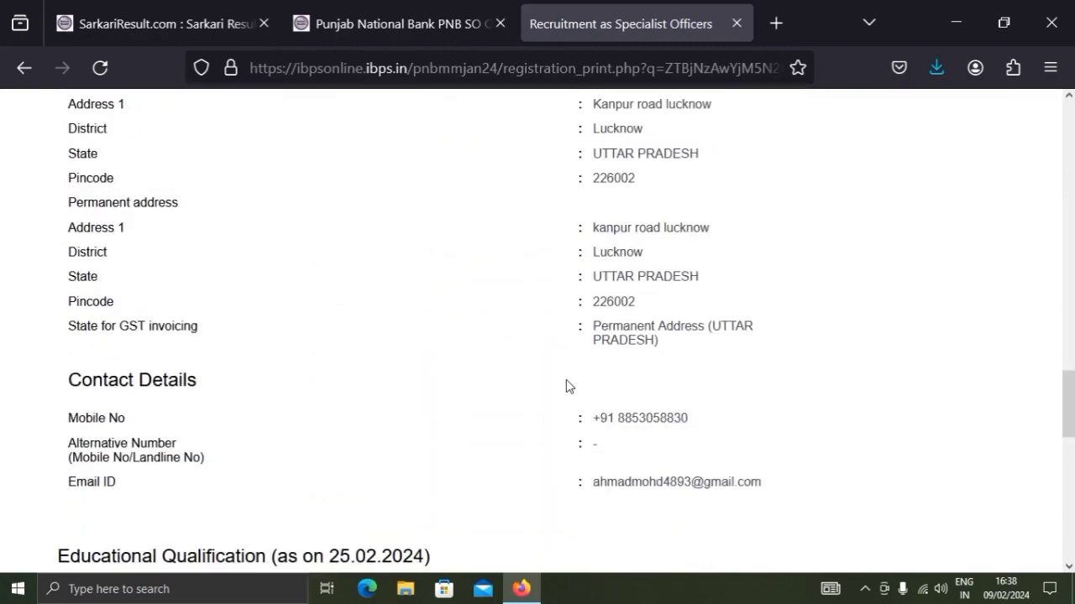
scroll(567, 386, down, 5)
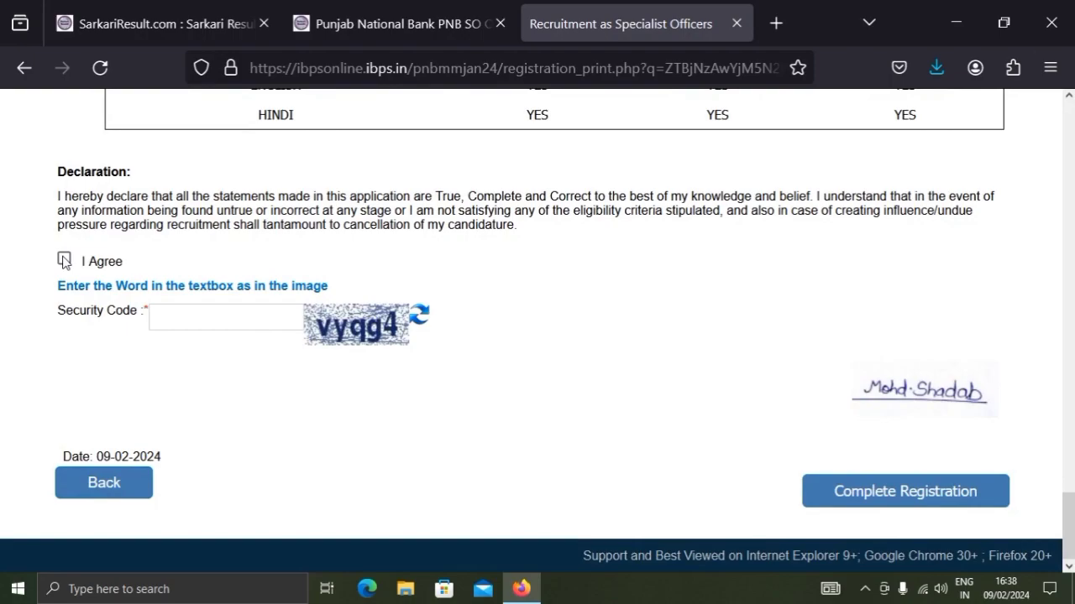
click(64, 261)
text(vyqg4)
Complete the registration, accepting both confirmation prompts and disallowing further prompts from ibpsonline.ibps.in
click(879, 496)
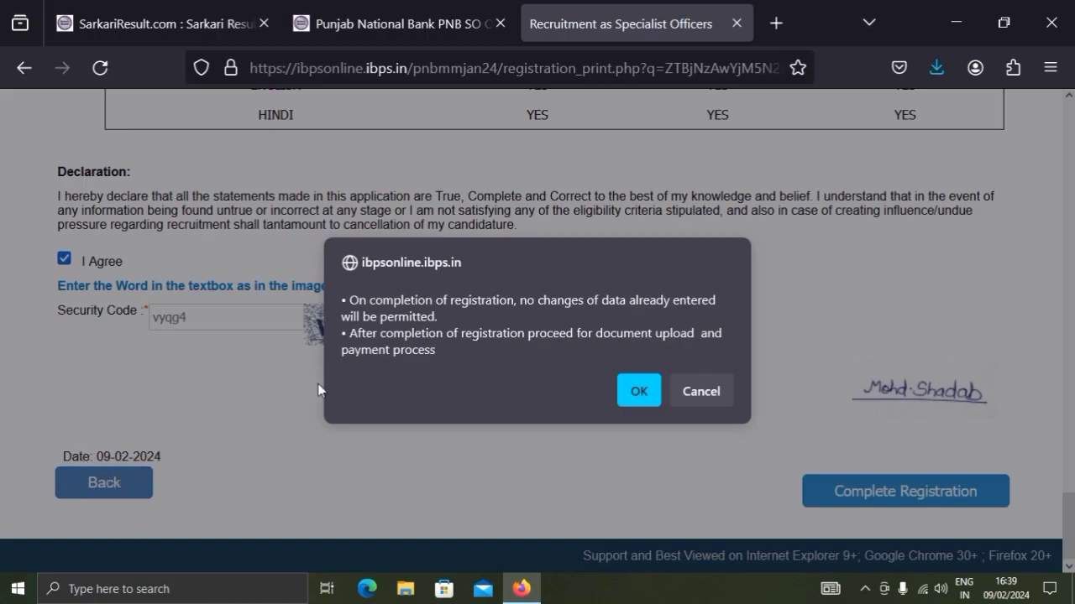
click(638, 387)
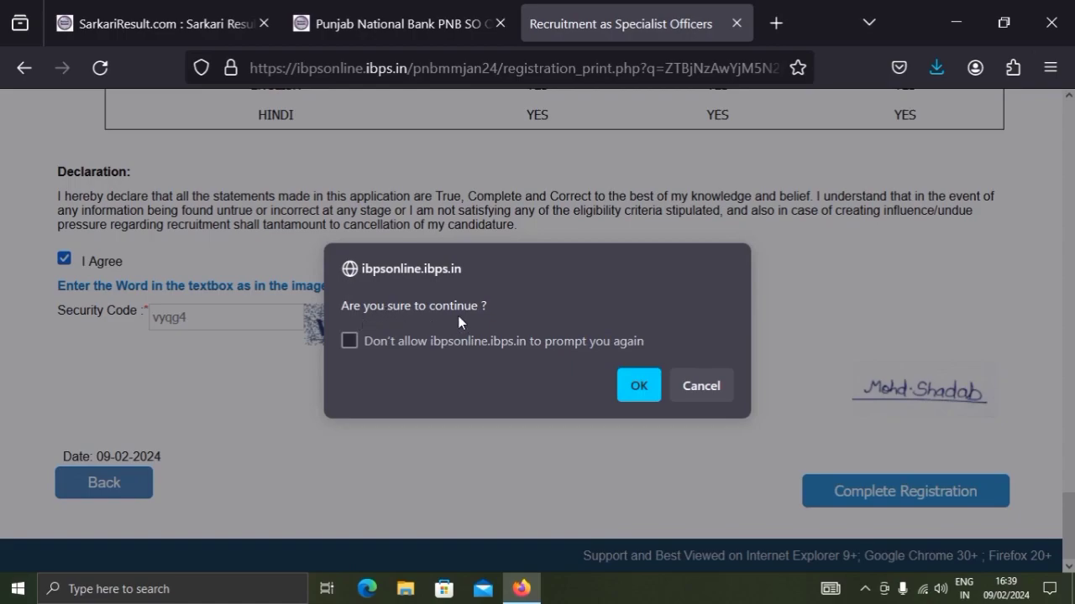
click(349, 340)
click(634, 391)
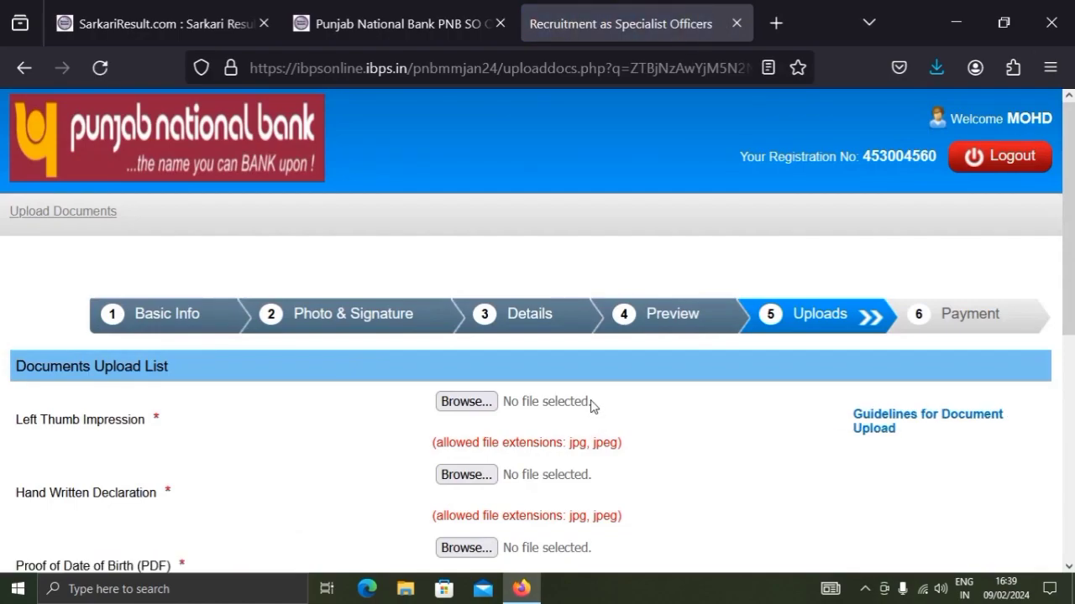
Look through the Documents Upload List for the required documents, their allowed file extensions and the security code field
scroll(591, 406, down, 2)
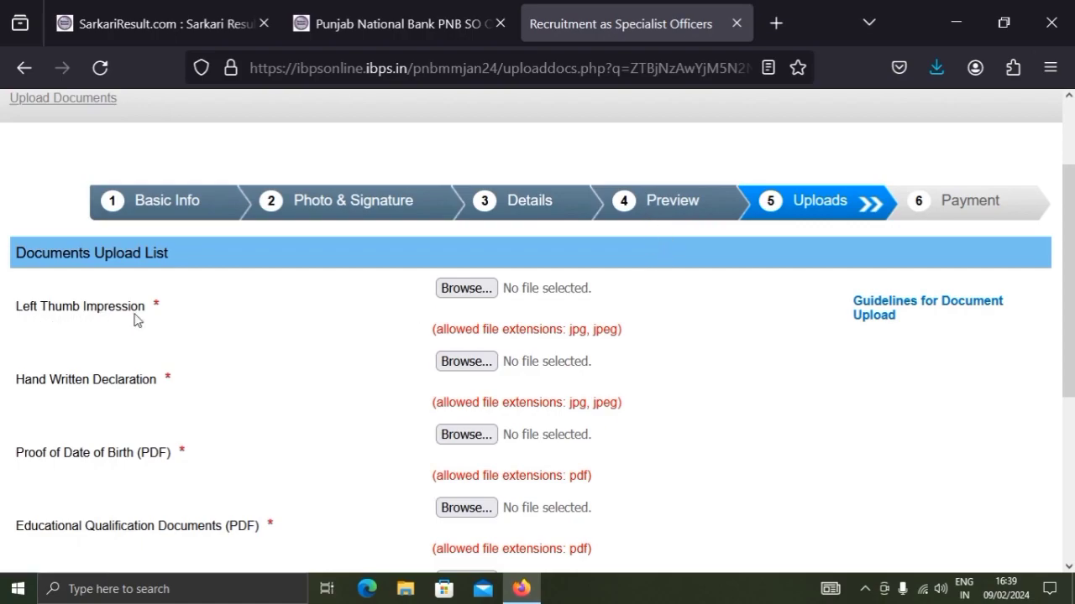
scroll(274, 230, down, 2)
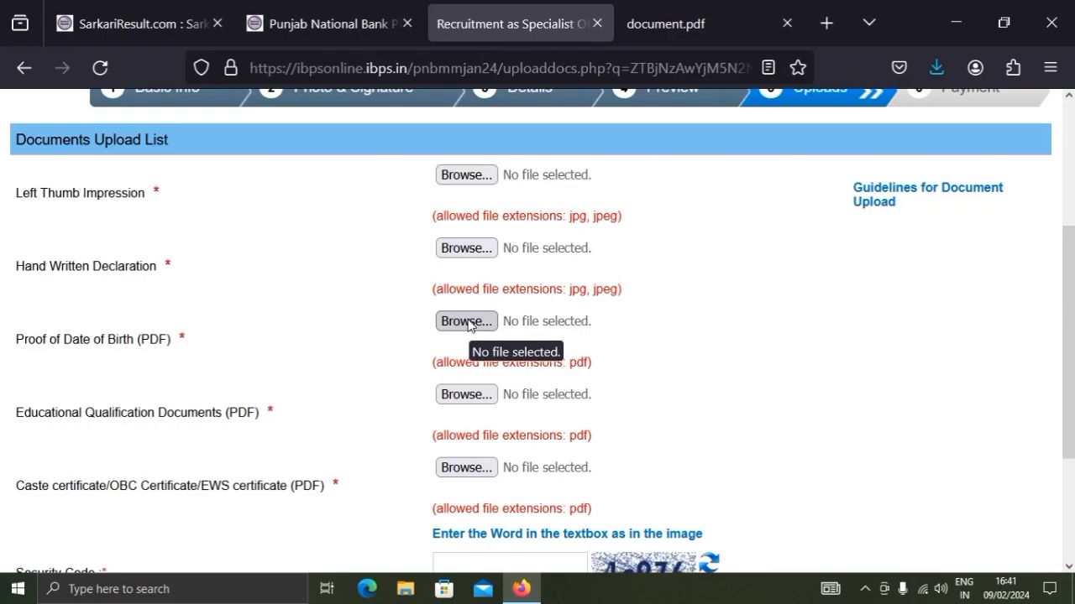
scroll(468, 324, down, 3)
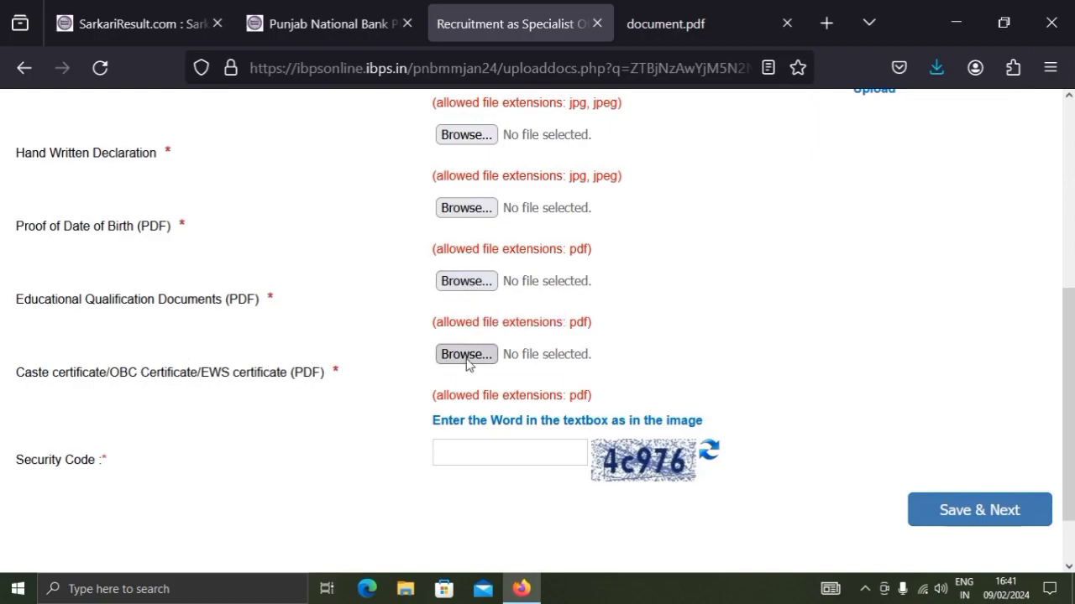
scroll(468, 363, down, 2)
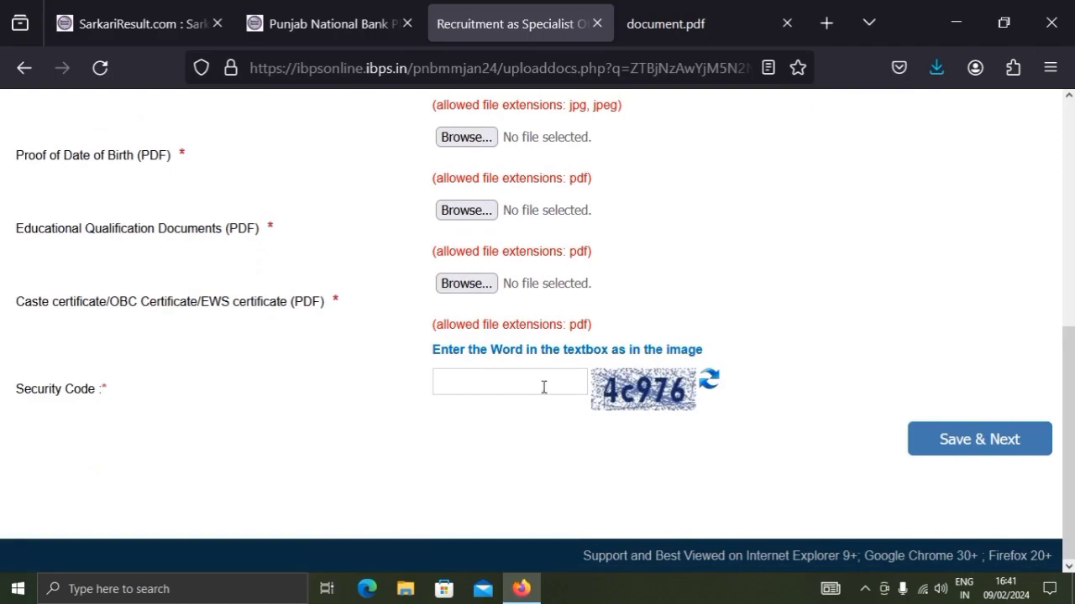
scroll(992, 375, up, 5)
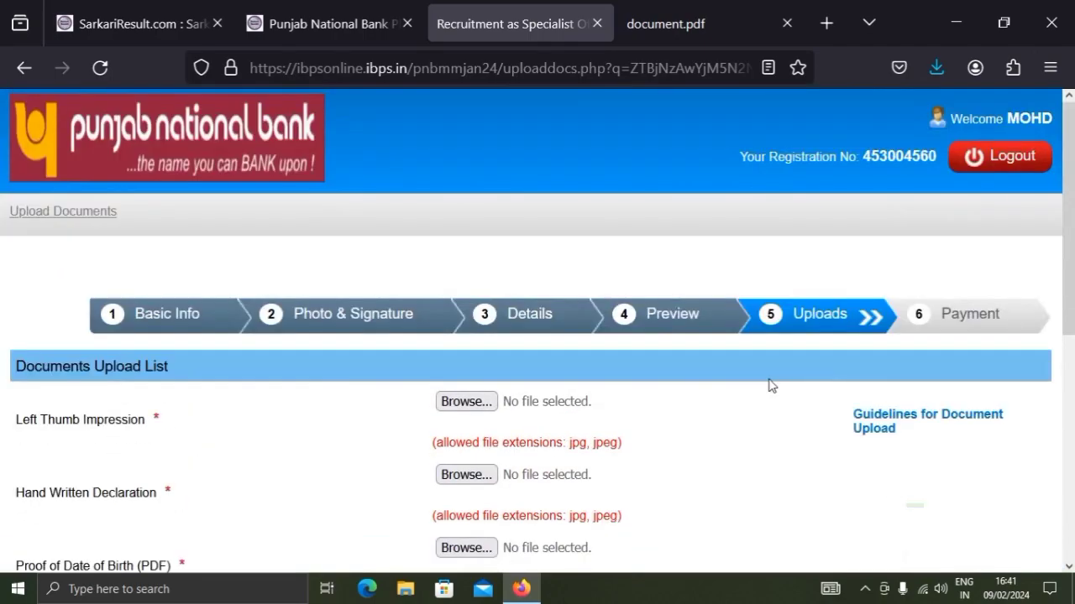